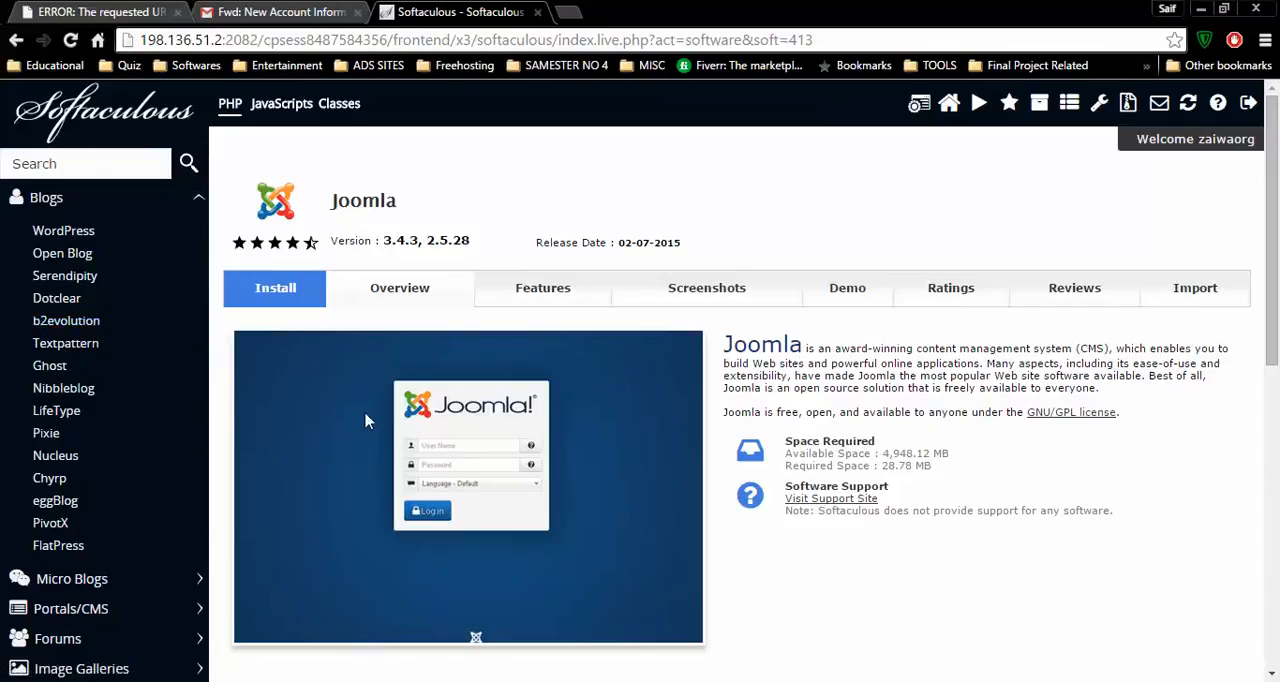
Step: Search the script catalogue for joomla and open the Joomla page
click(175, 202)
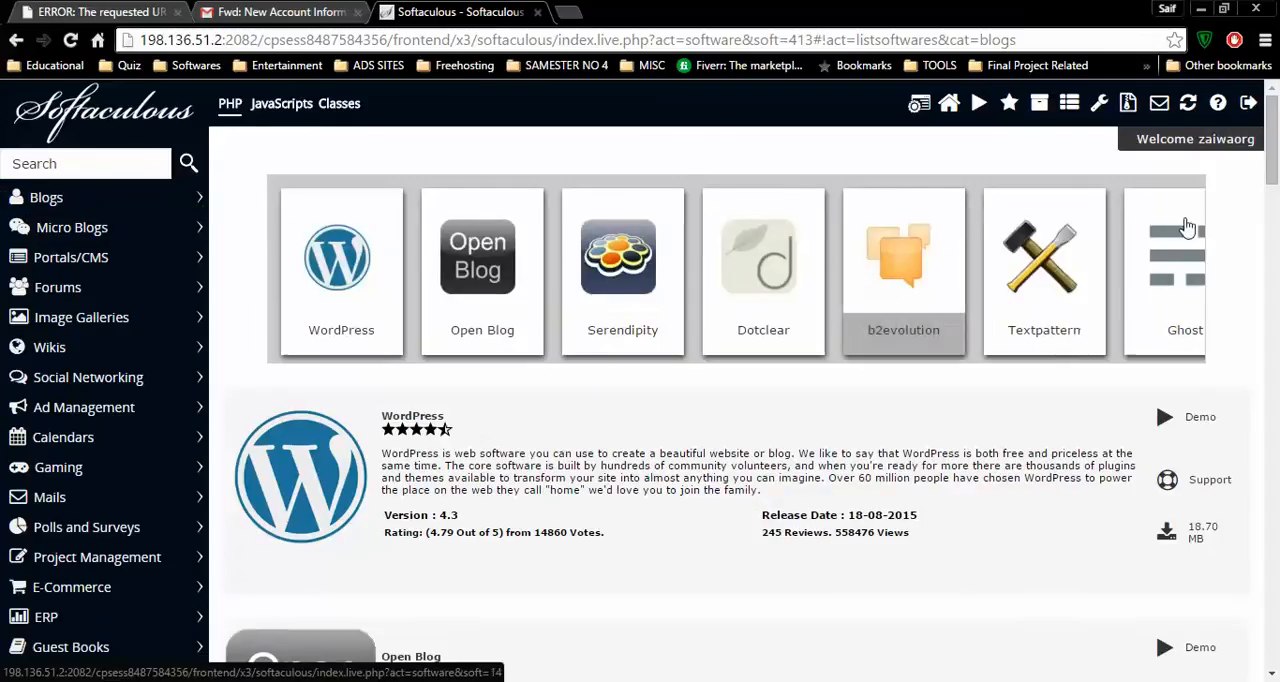
drag(1272, 160, 1250, 70)
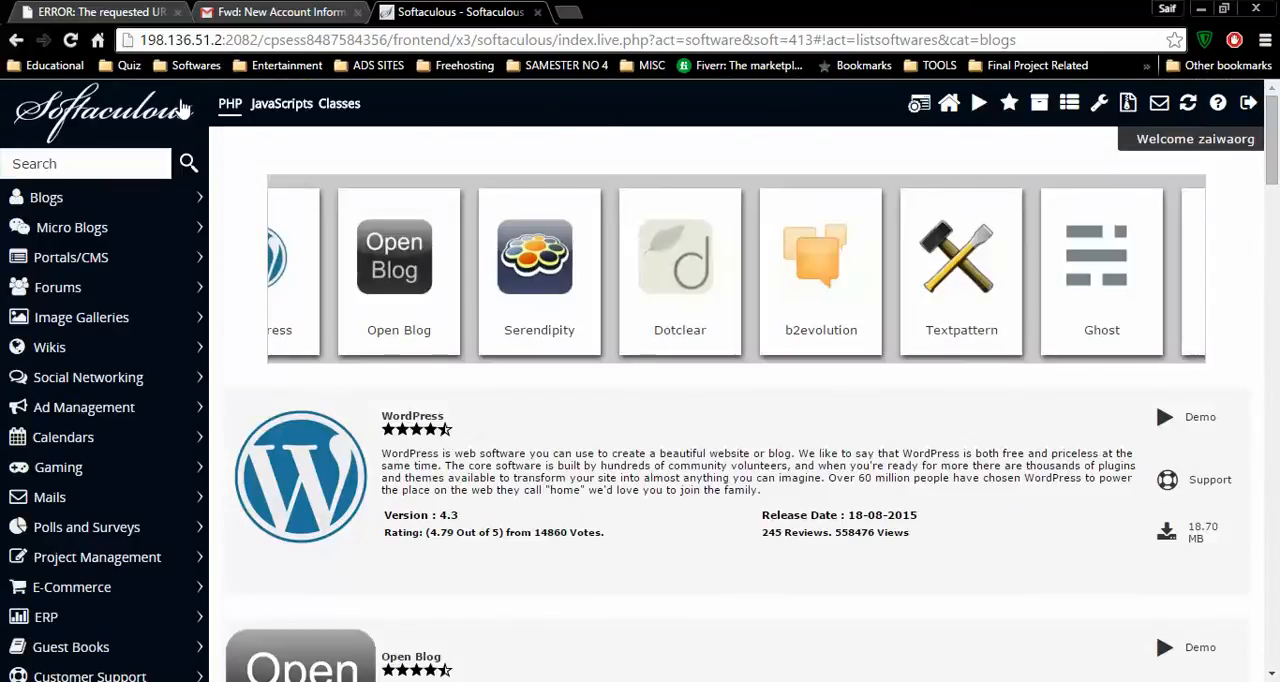
click(108, 158)
text(joomla)
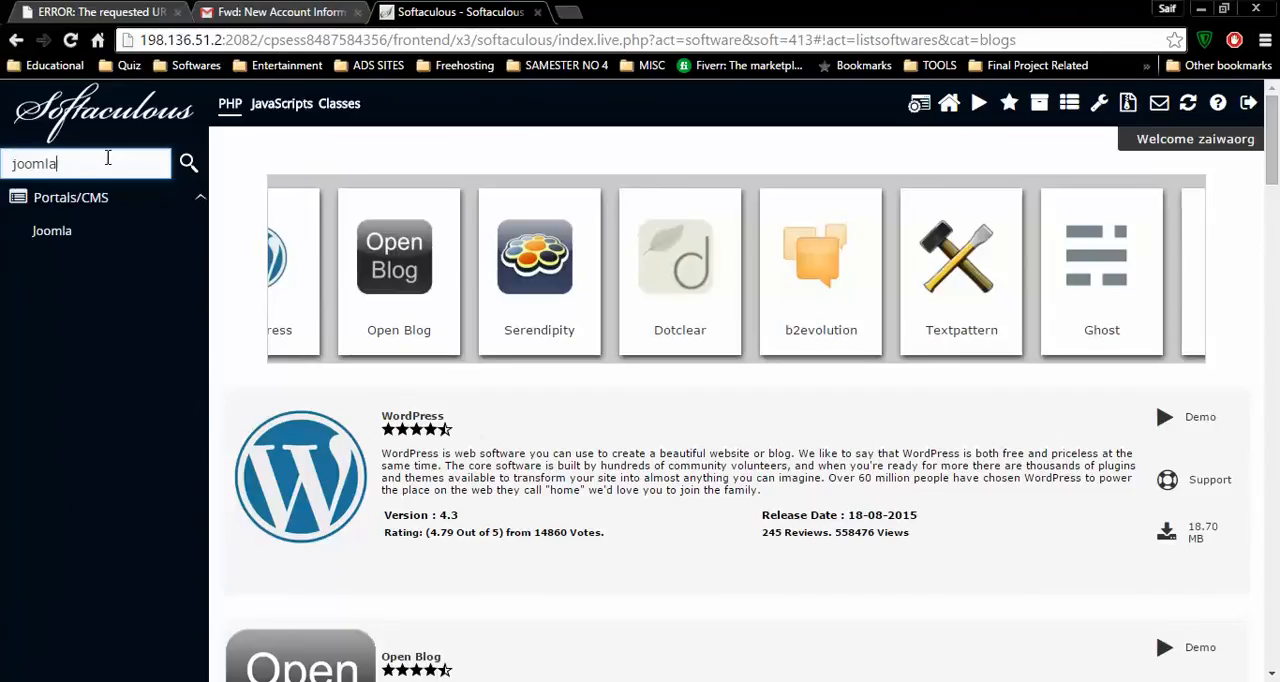
click(70, 234)
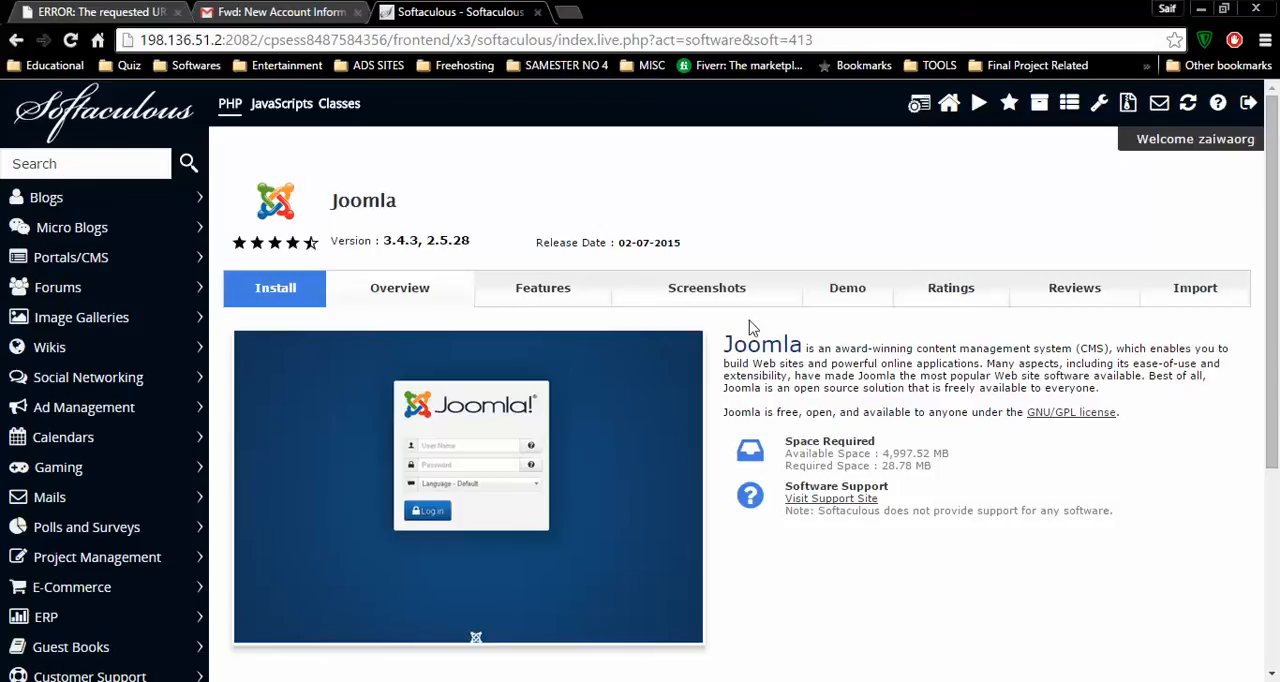
Step: Review Joomla's feature list and bring up its screenshots
click(563, 291)
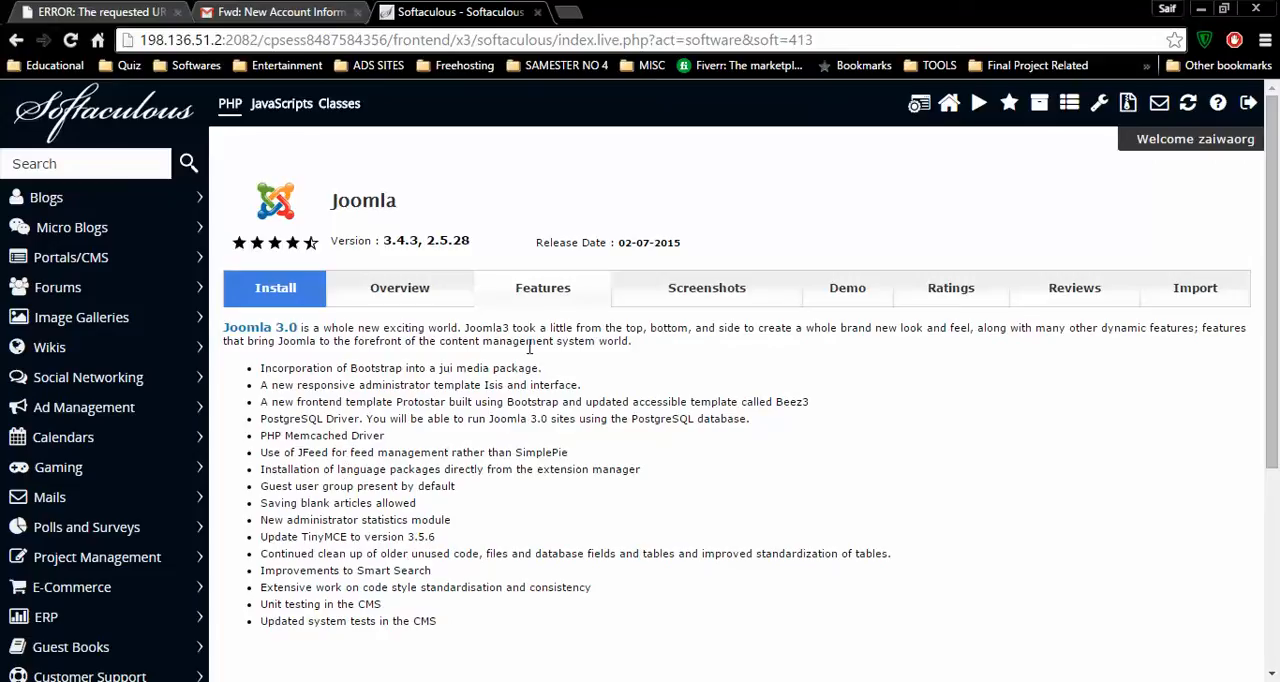
click(701, 289)
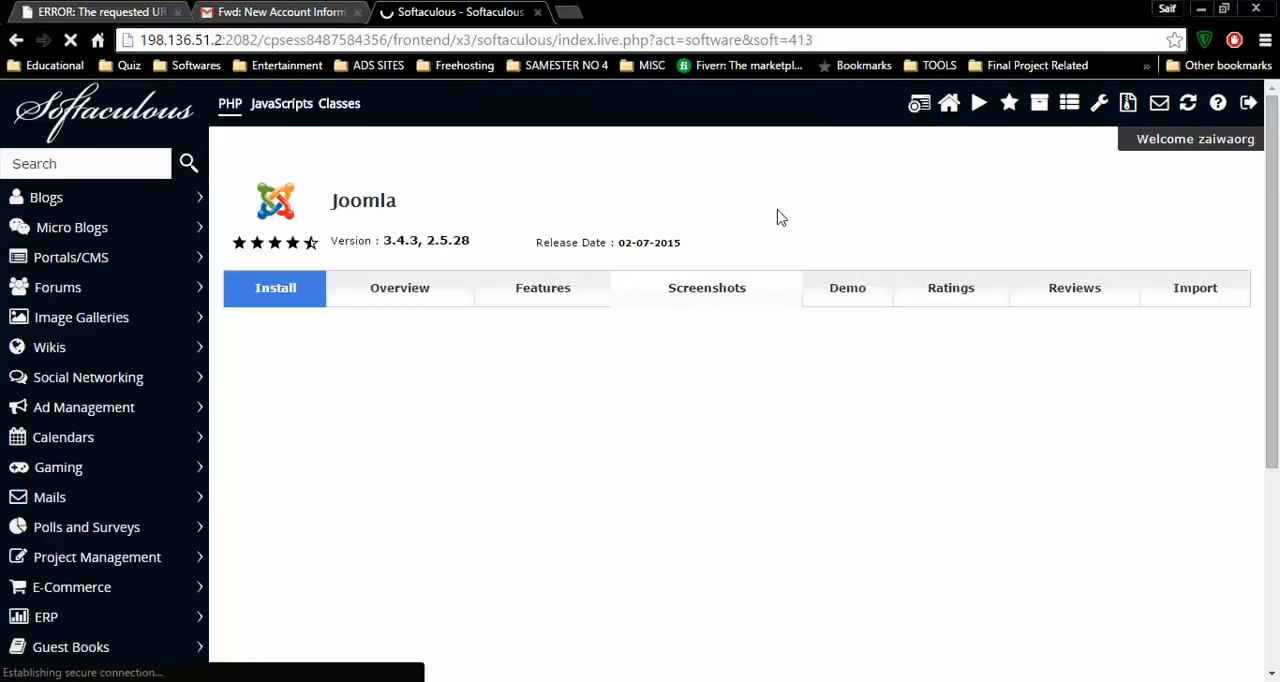
scroll(781, 218, down, 3)
scroll(781, 218, up, 2)
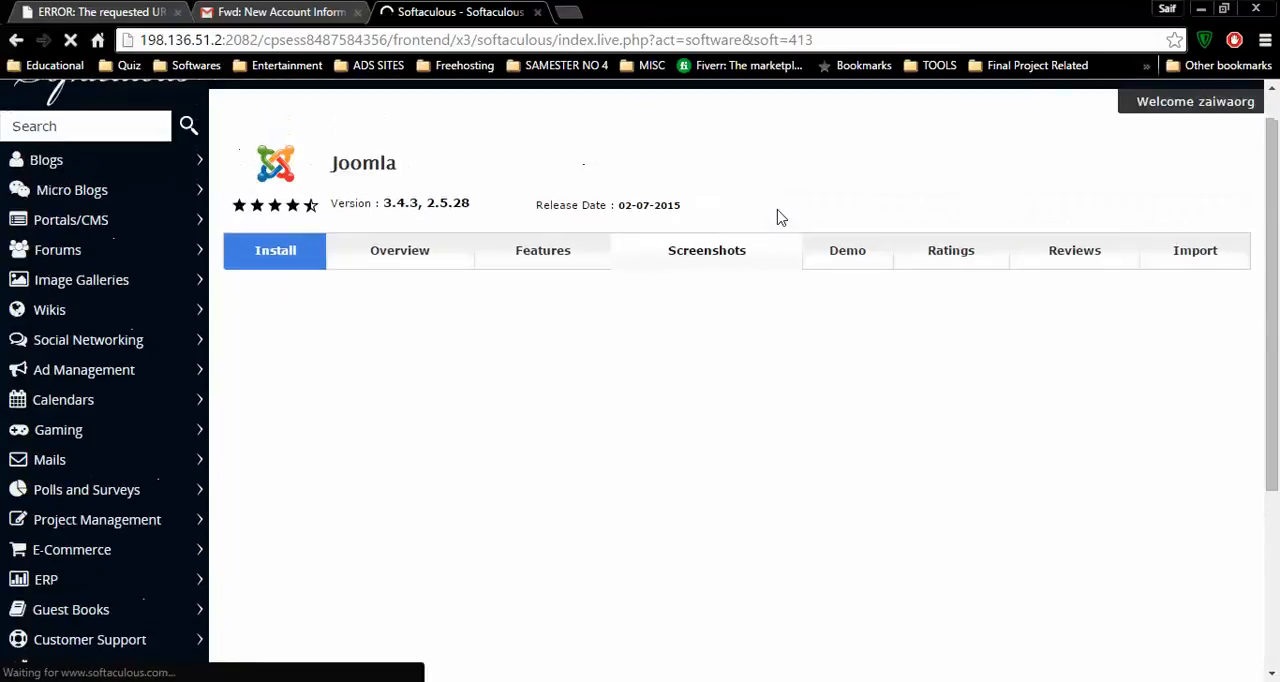
Step: Open the Joomla demo site, browse the Joomla screenshots, and view the demo's front page
click(838, 249)
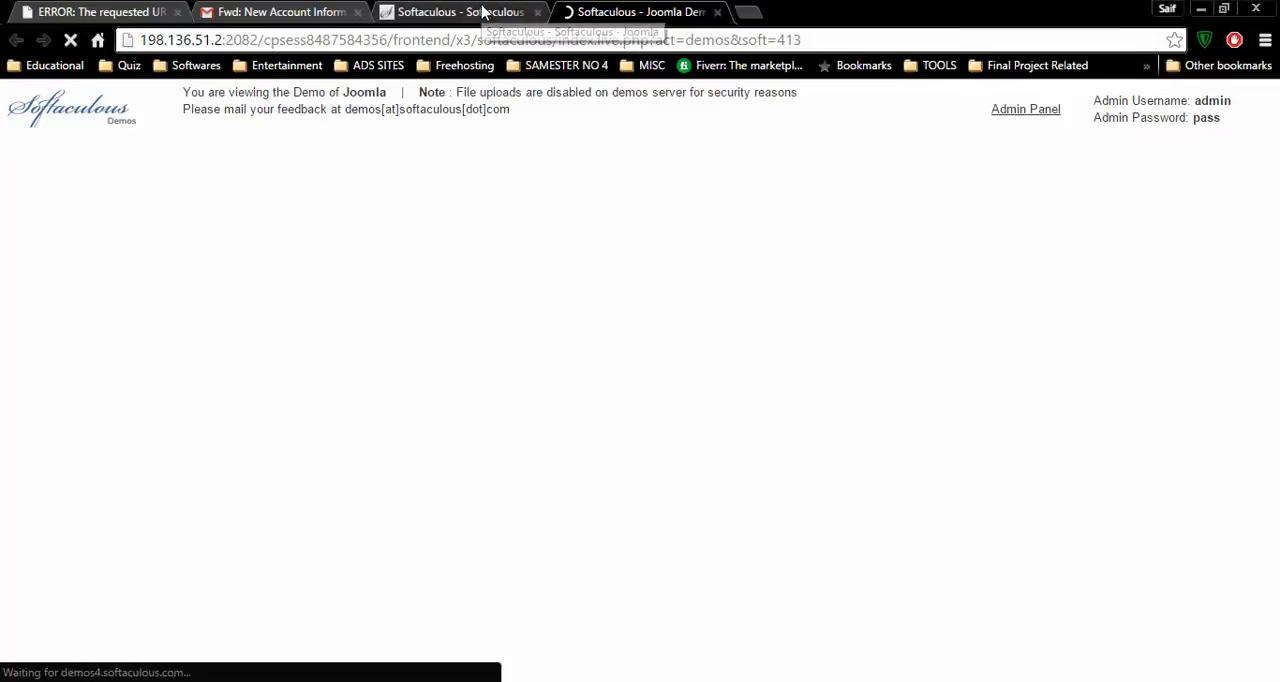
click(451, 11)
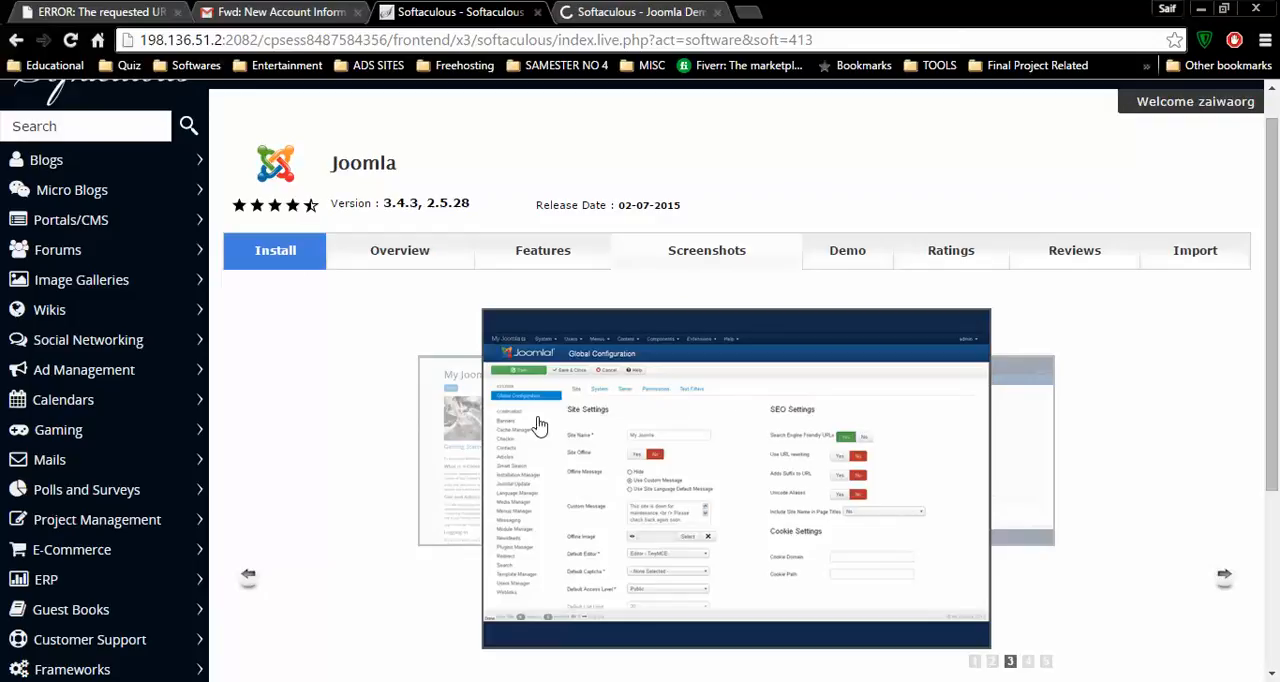
click(463, 448)
click(463, 452)
click(1003, 448)
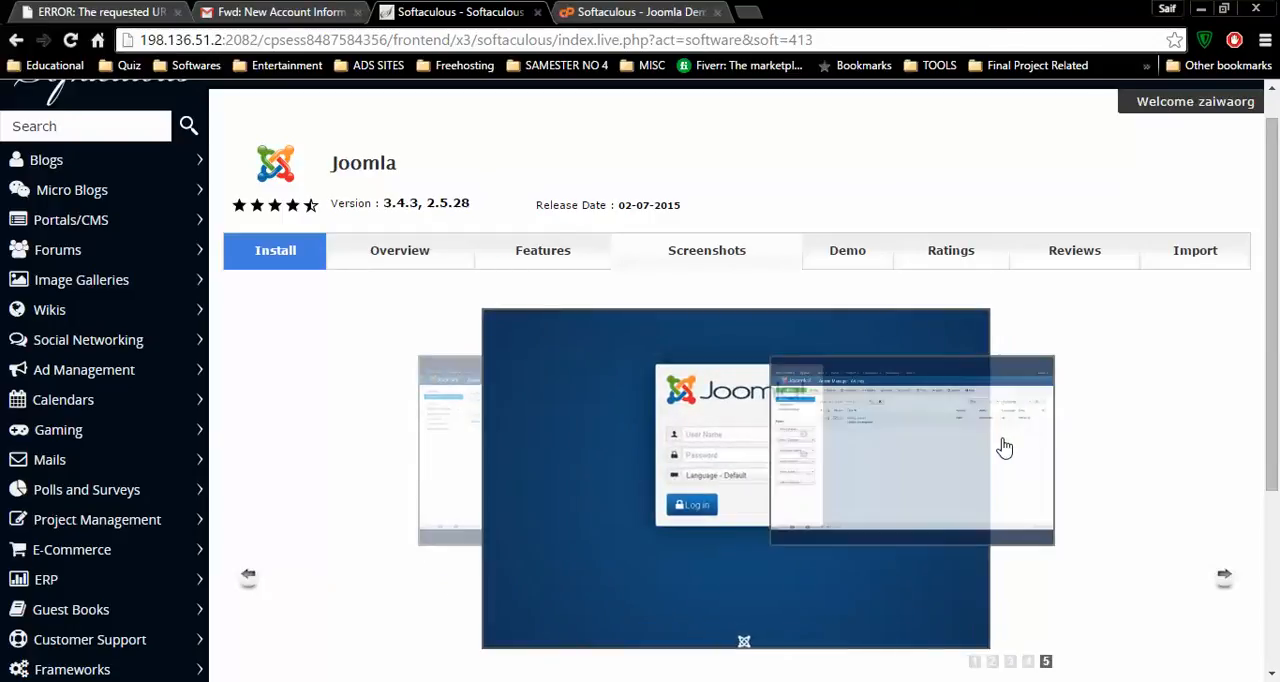
click(668, 11)
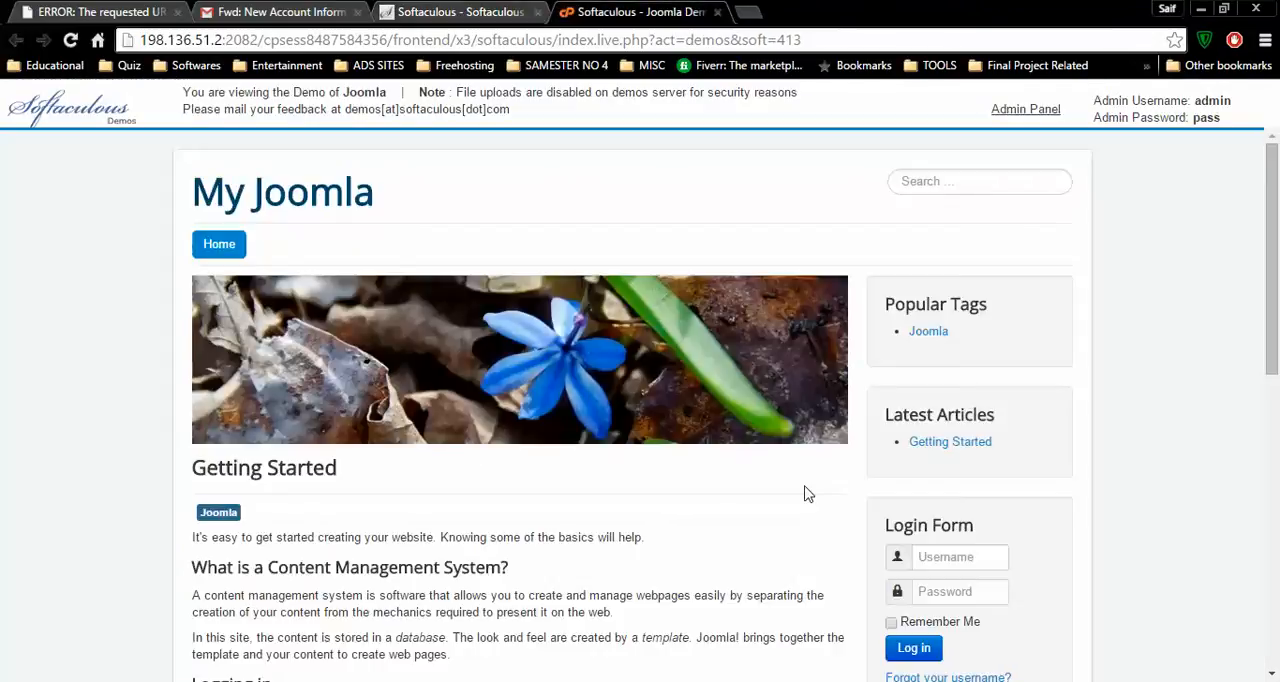
click(450, 11)
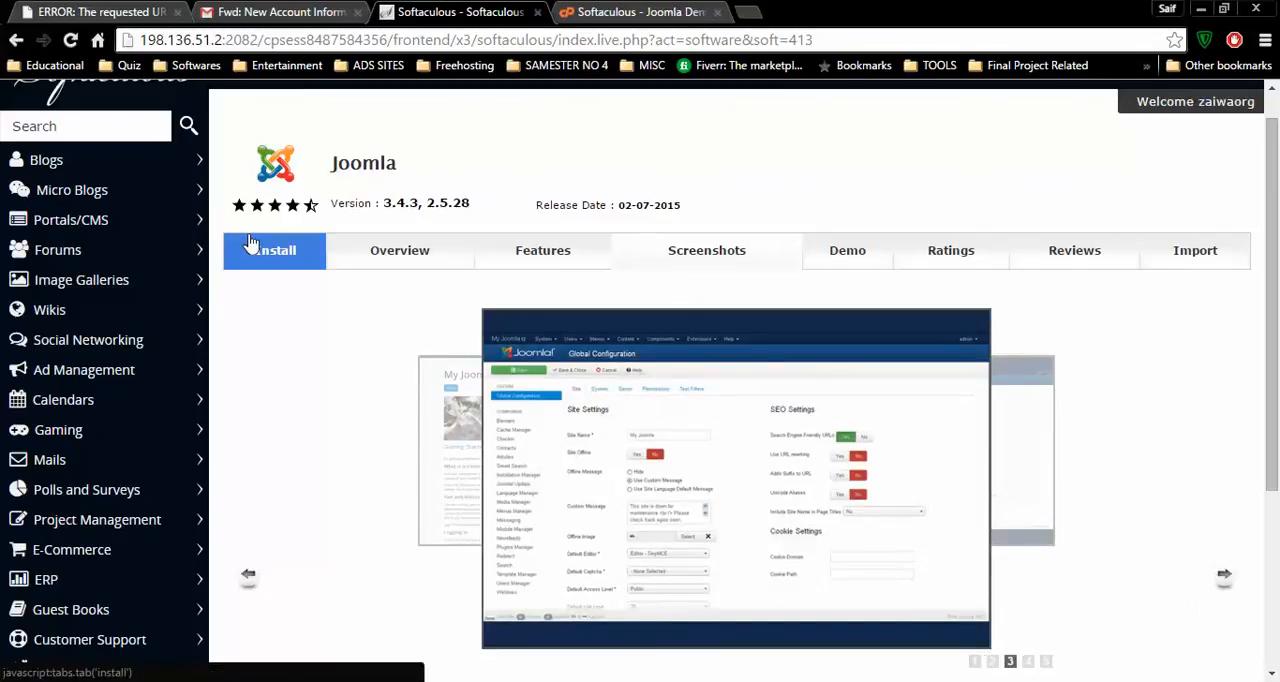
Step: Open the Joomla installation form and clear the installation directory so it installs in the domain root
click(260, 240)
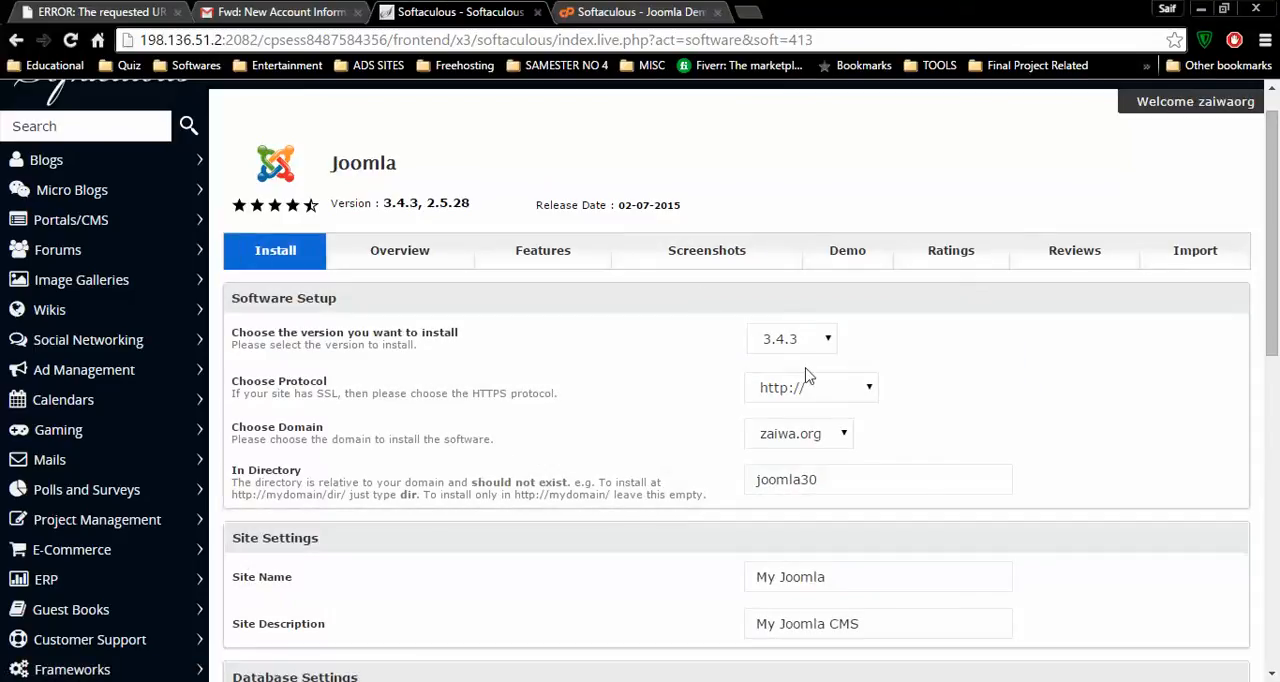
drag(837, 486, 660, 490)
key(BackSpace)
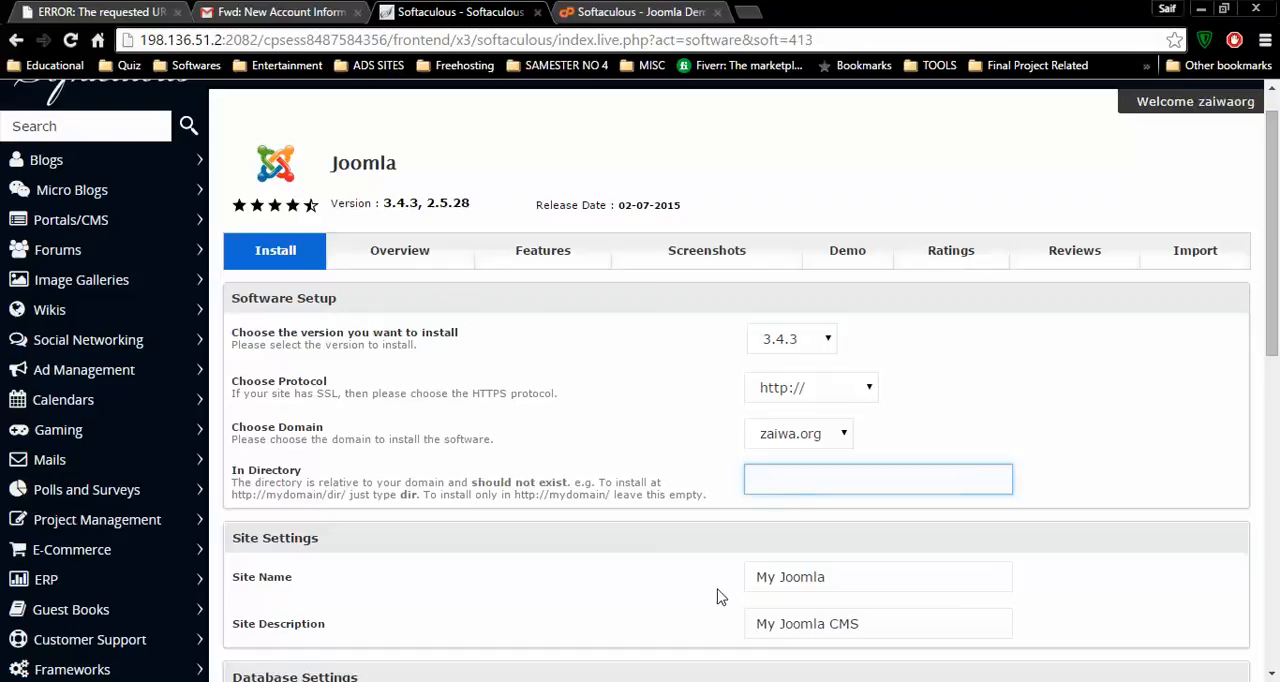
Step: Set the site name to ZAIWA
click(840, 570)
drag(842, 570, 704, 590)
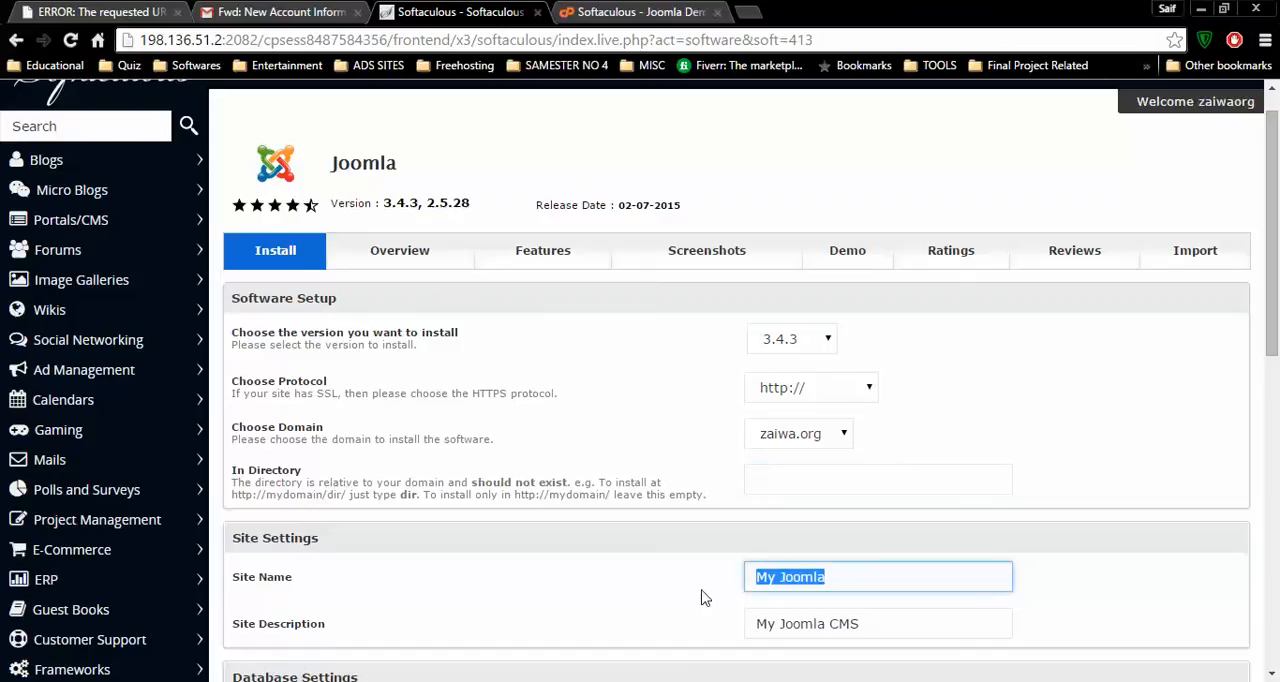
text(ZAIWA)
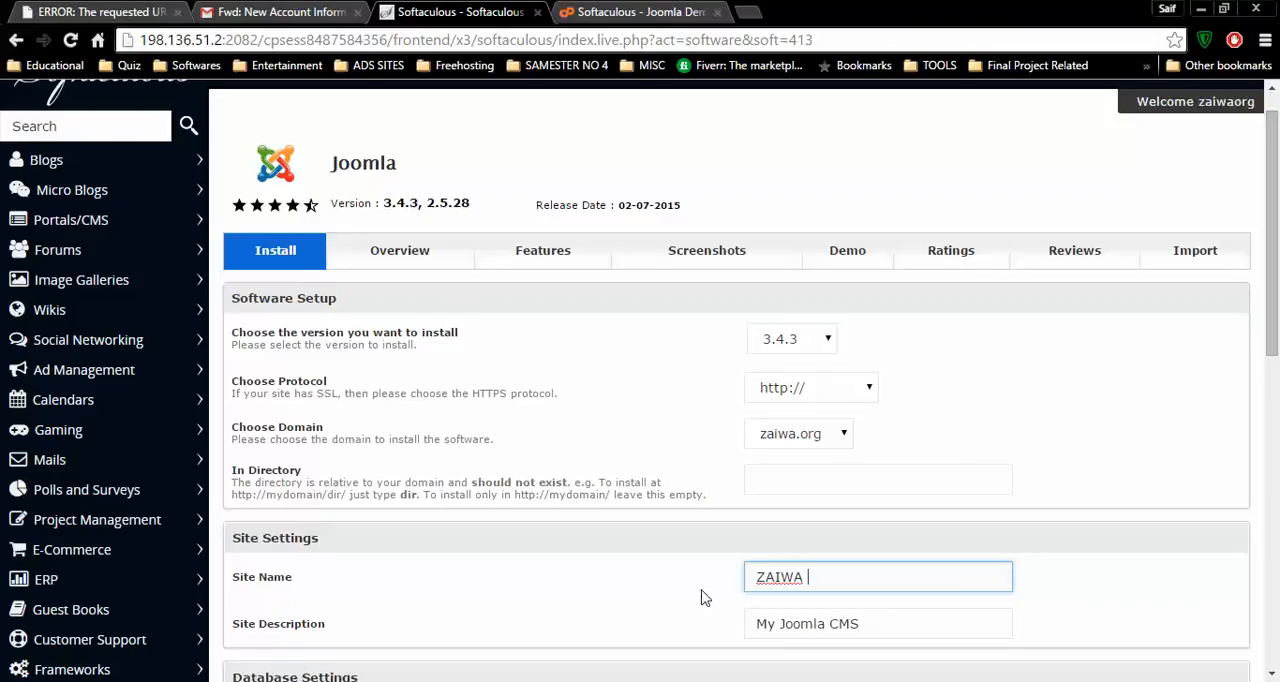
key(Tab)
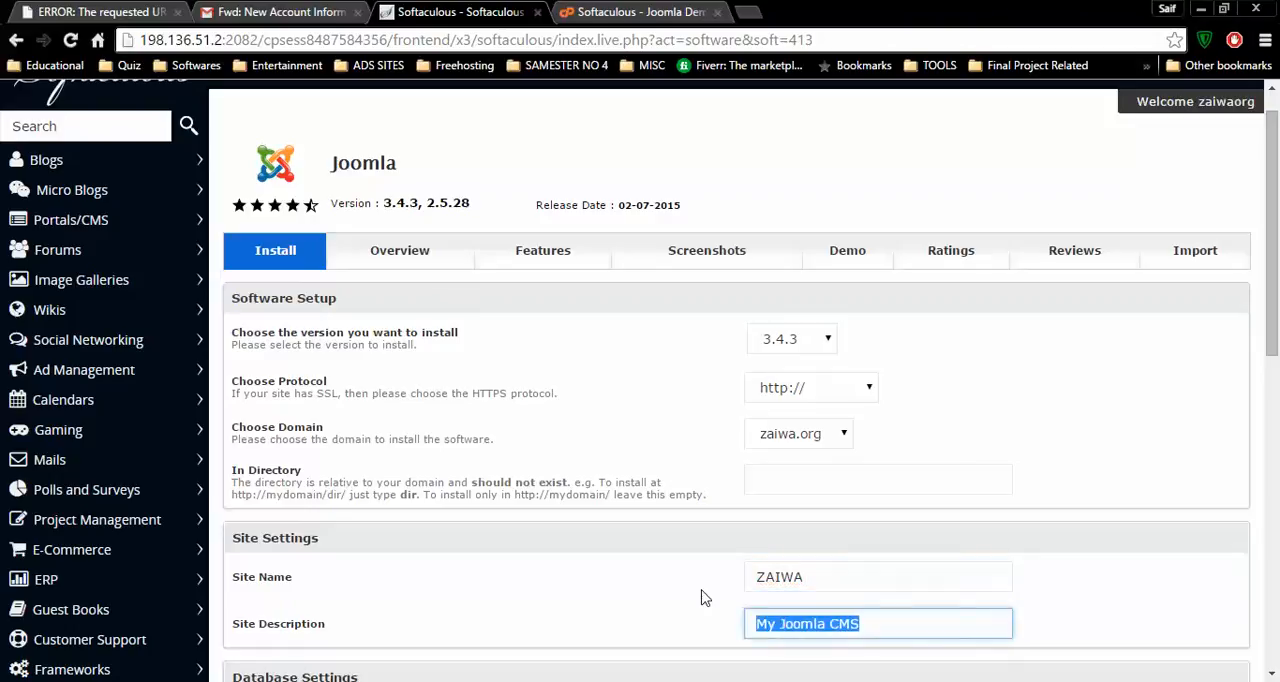
text(THE SIR)
key(BackSpace)
text(TE FOR)
key(BackSpace)
key(BackSpace)
key(BackSpace)
key(BackSpace)
key(BackSpace)
key(BackSpace)
key(BackSpace)
key(BackSpace)
key(BackSpace)
key(BackSpace)
key(BackSpace)
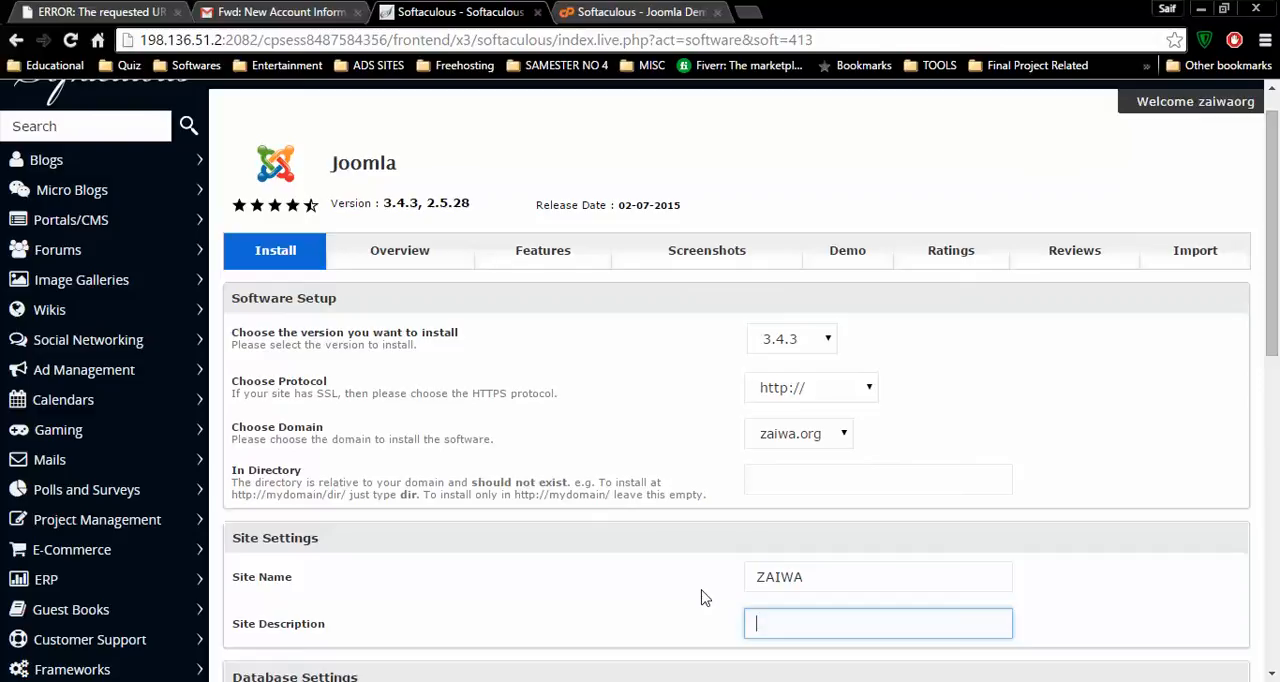
Step: Set the site description to "WORK FOR THE COMMUNITY WITH AUTHENTICATION"
text(WORK FOR THE COMUNITY)
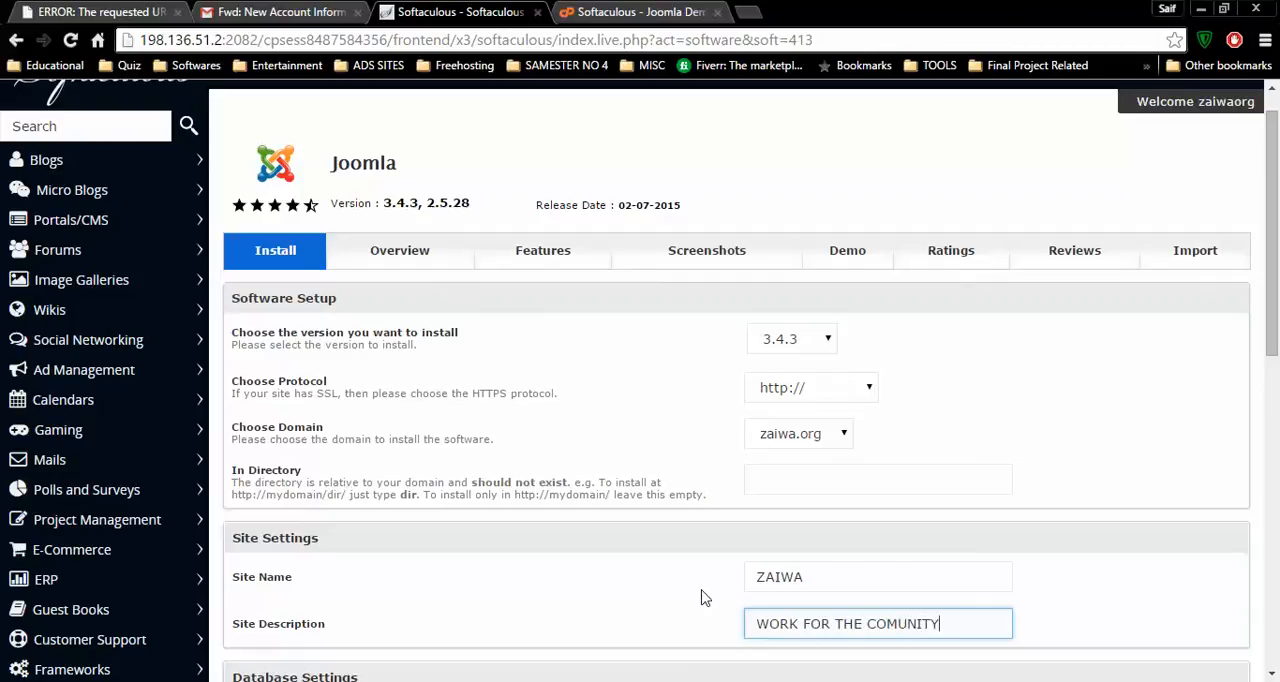
key(BackSpace)
key(BackSpace)
key(BackSpace)
key(BackSpace)
key(BackSpace)
key(BackSpace)
text(MUNITY WITH ATUT)
key(BackSpace)
key(BackSpace)
key(BackSpace)
text(UTHENTICATION)
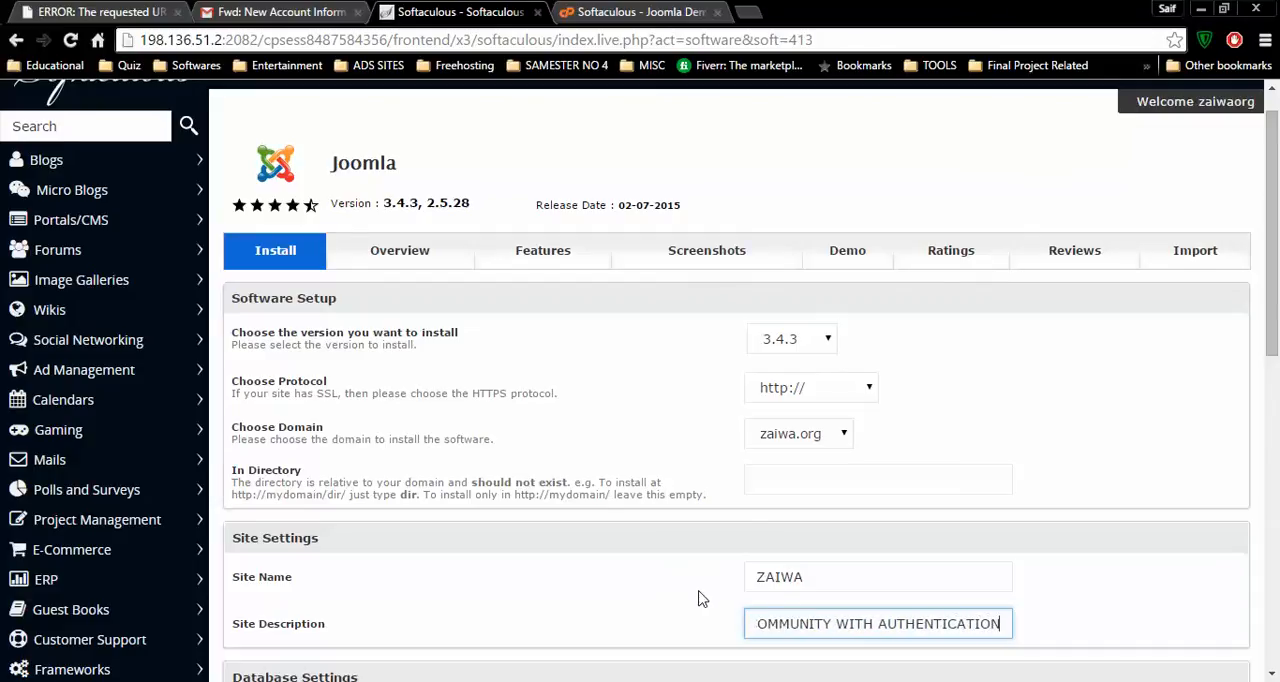
key(Tab)
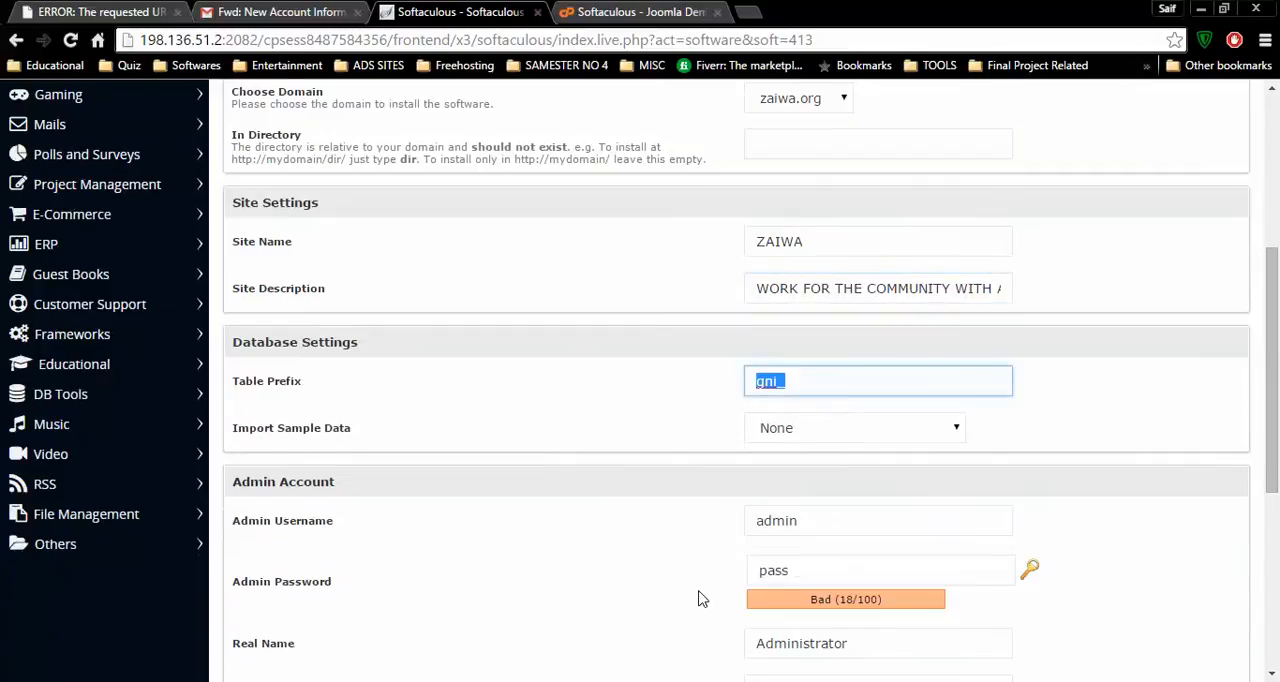
Step: Set the admin username to zaiwaAdmin
click(845, 510)
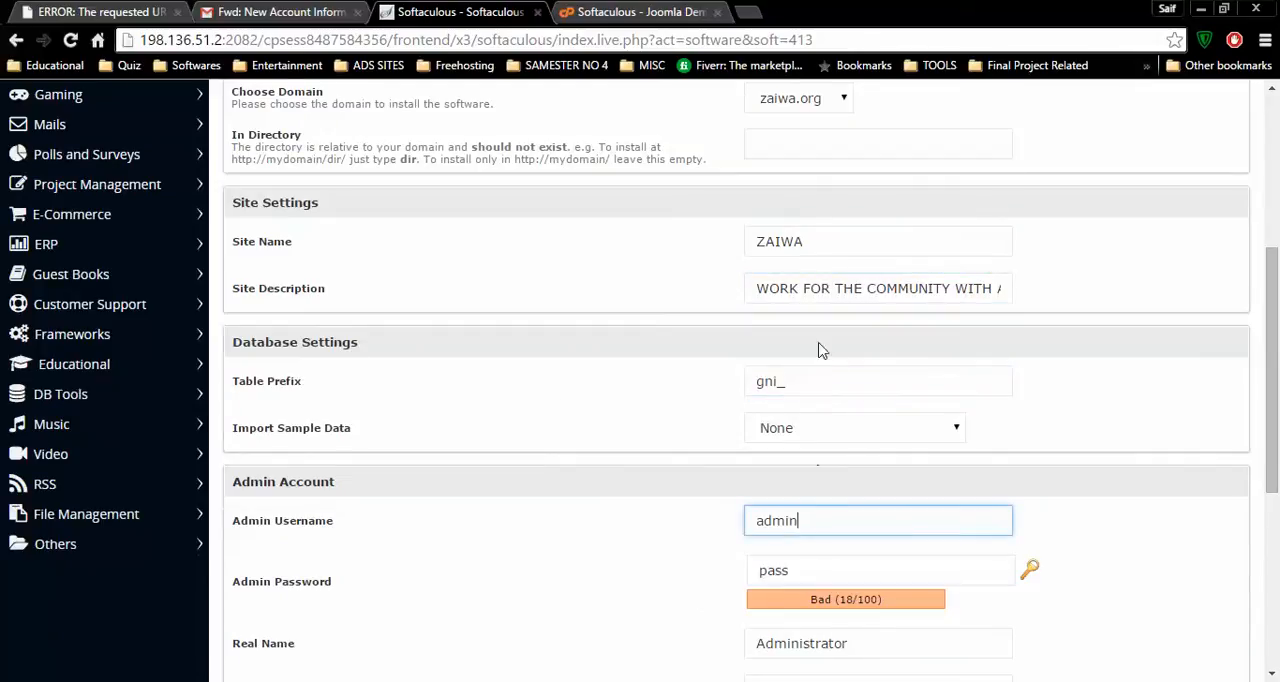
click(816, 388)
drag(798, 520, 661, 514)
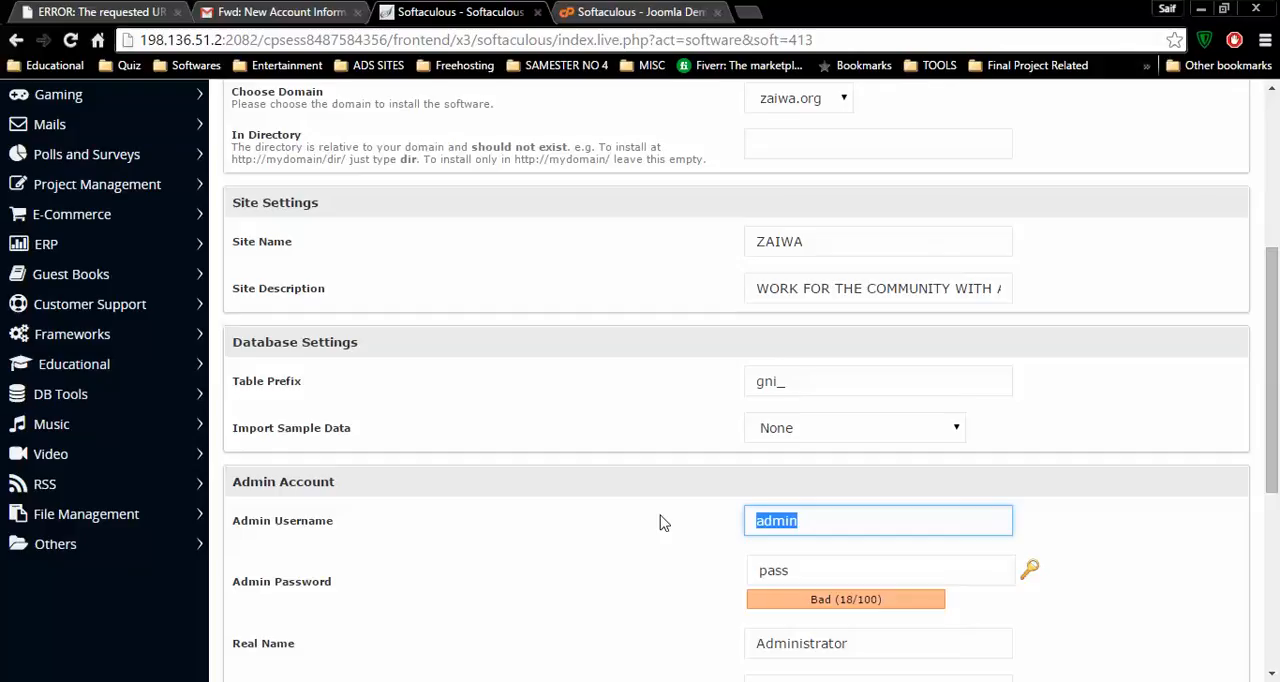
text(z)
text(iwad)
key(BackSpace)
text(Ad,in)
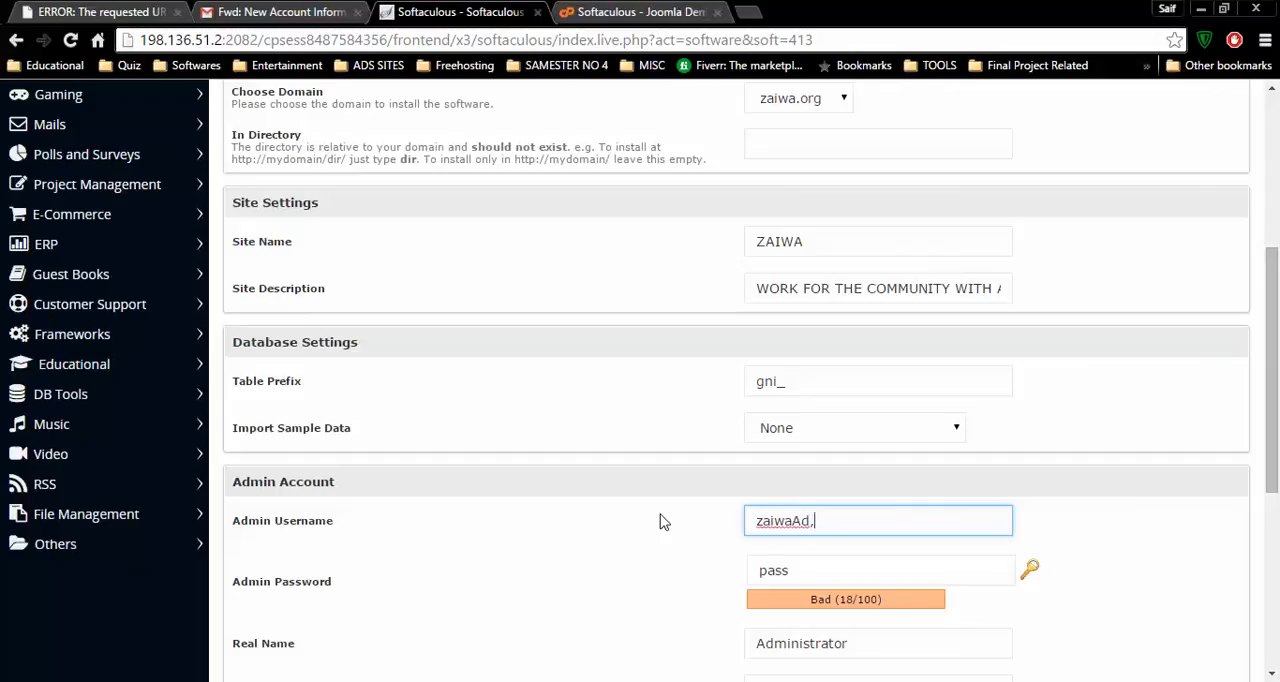
key(BackSpace)
key(BackSpace)
key(BackSpace)
text(min)
key(Tab)
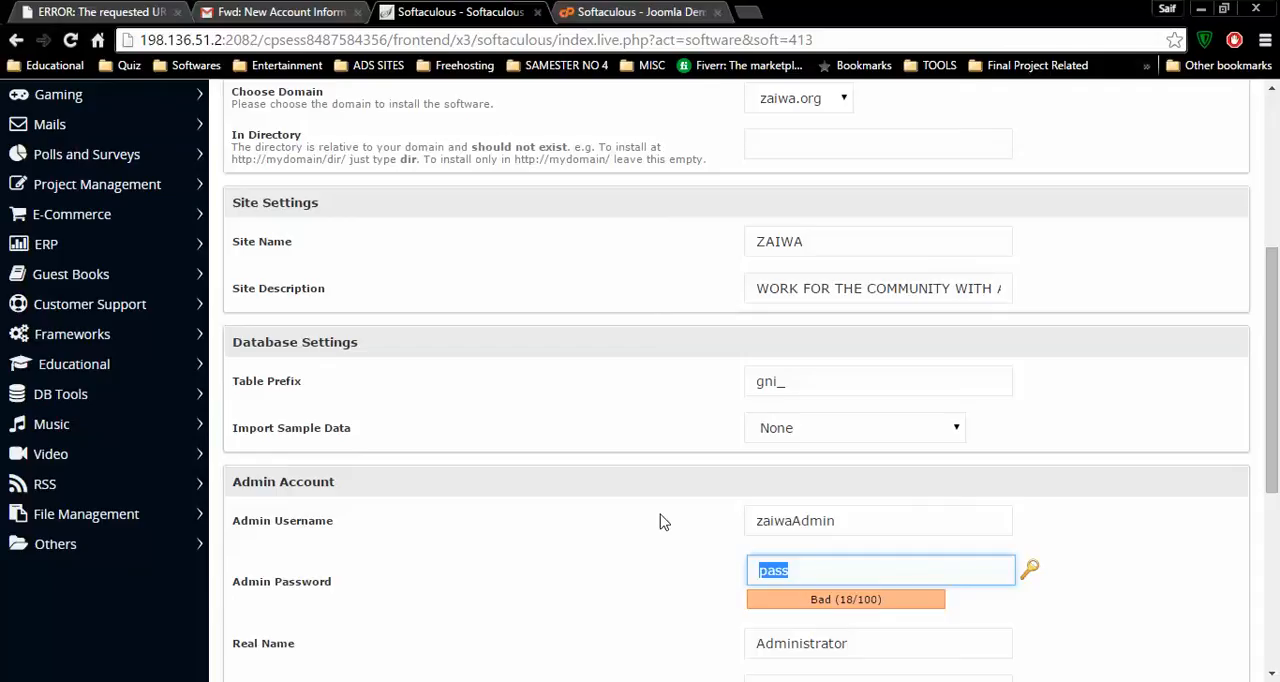
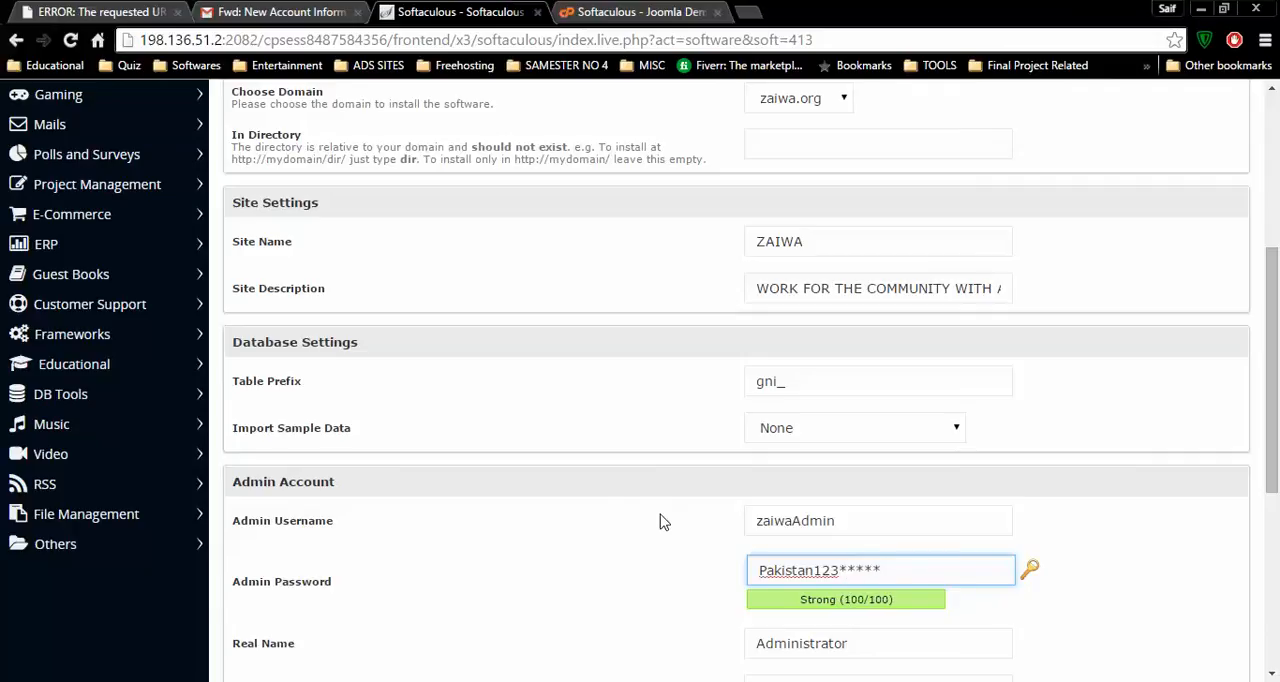
Step: Replace the default admin password with a new, stronger account password
click(600, 605)
Step: Replace the admin account's real name with the administrator's full name
scroll(600, 606, down, 3)
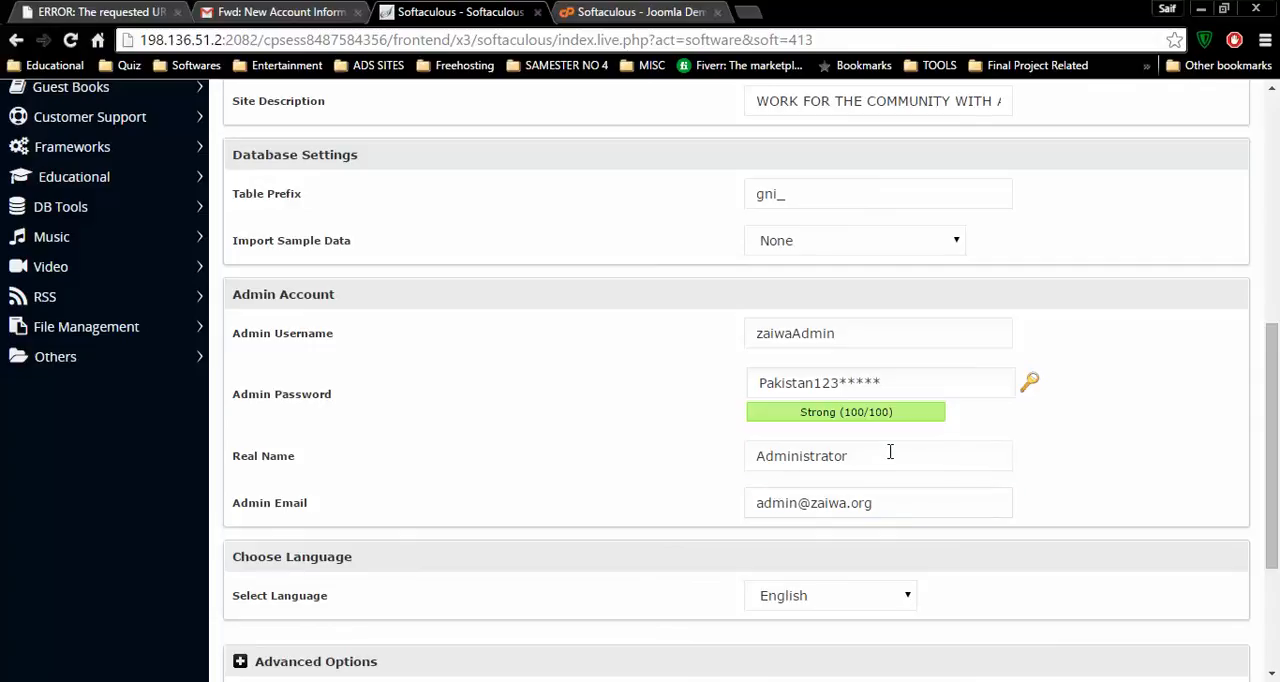
click(890, 452)
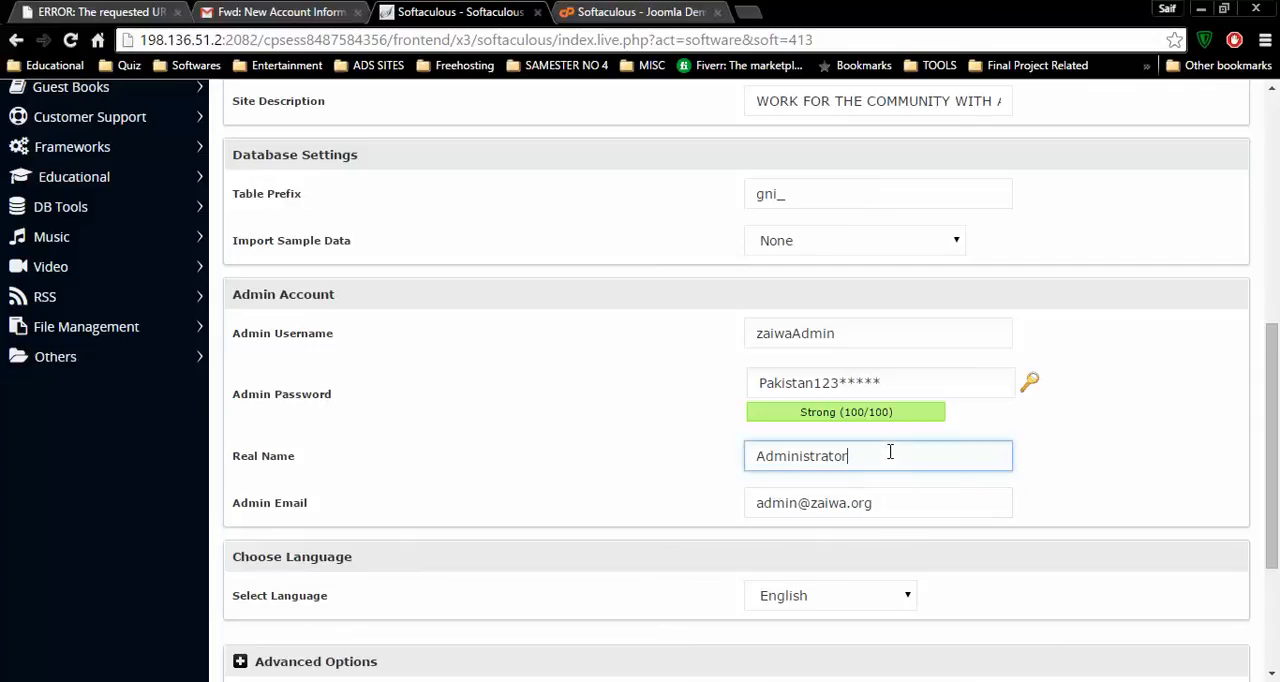
drag(890, 452, 614, 466)
text(Muhammad)
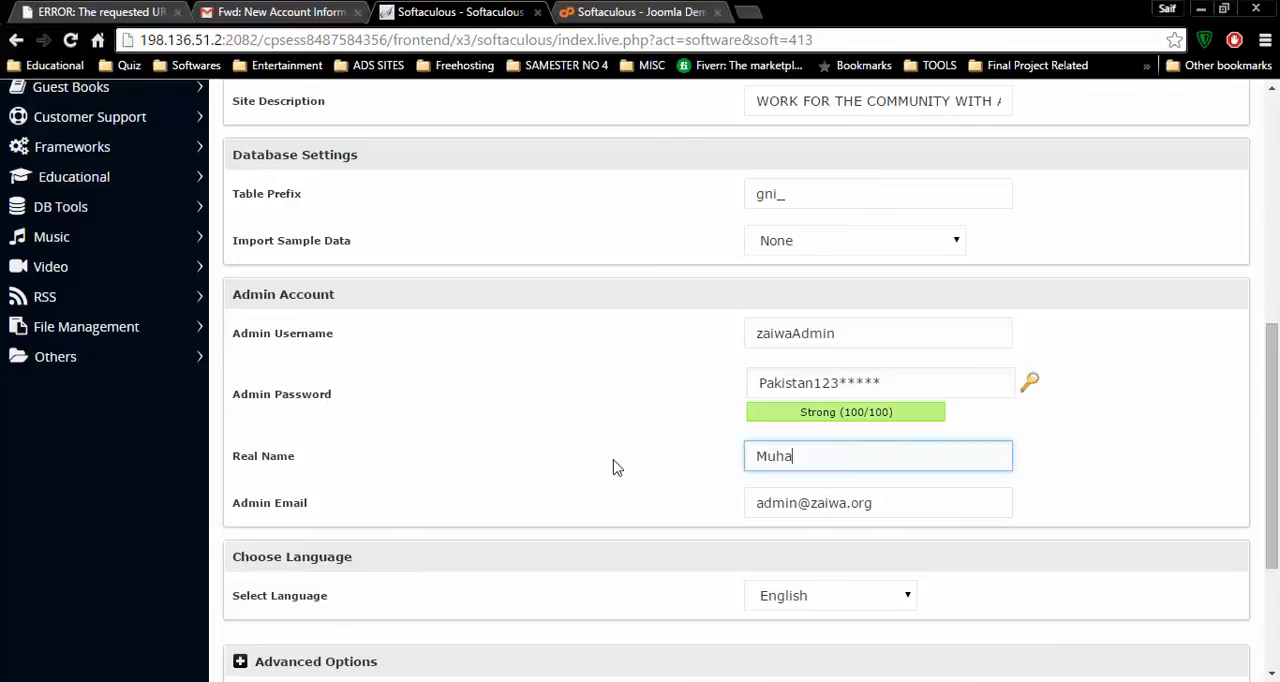
key(BackSpace)
key(BackSpace)
key(BackSpace)
key(BackSpace)
key(BackSpace)
key(BackSpace)
key(BackSpace)
key(BackSpace)
key(BackSpace)
text(zafar)
key(BackSpace)
key(BackSpace)
key(BackSpace)
key(BackSpace)
key(BackSpace)
key(Tab)
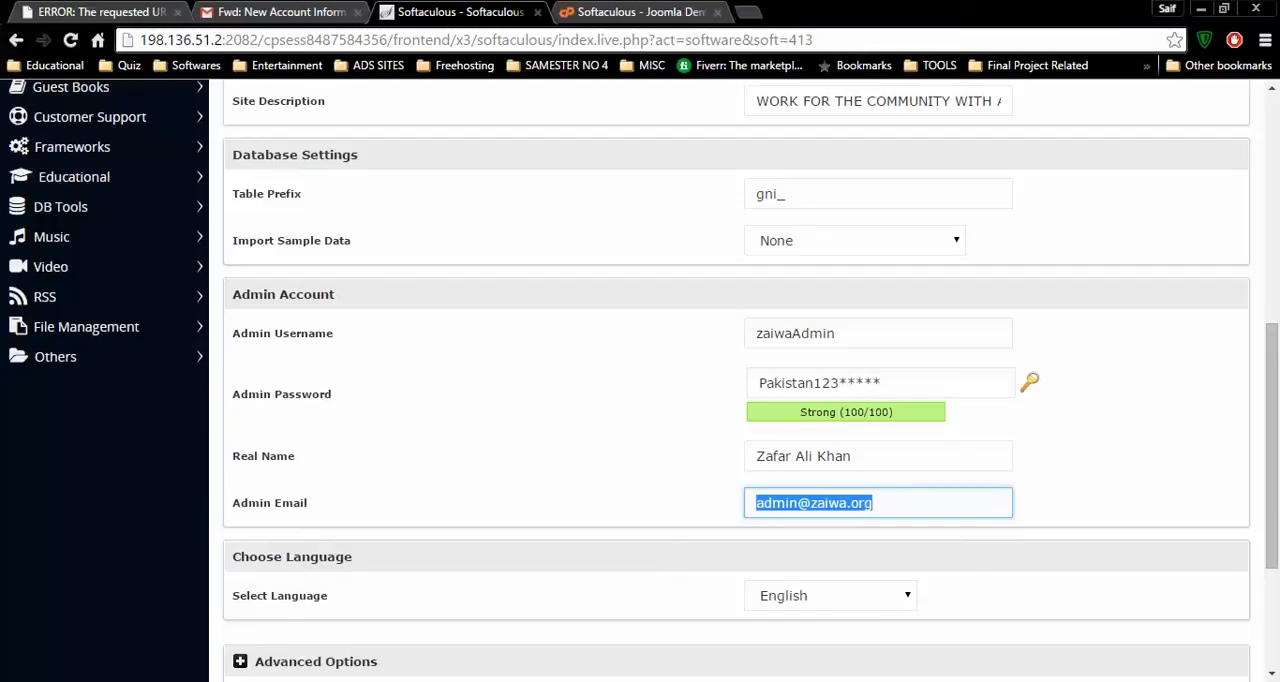
click(1108, 681)
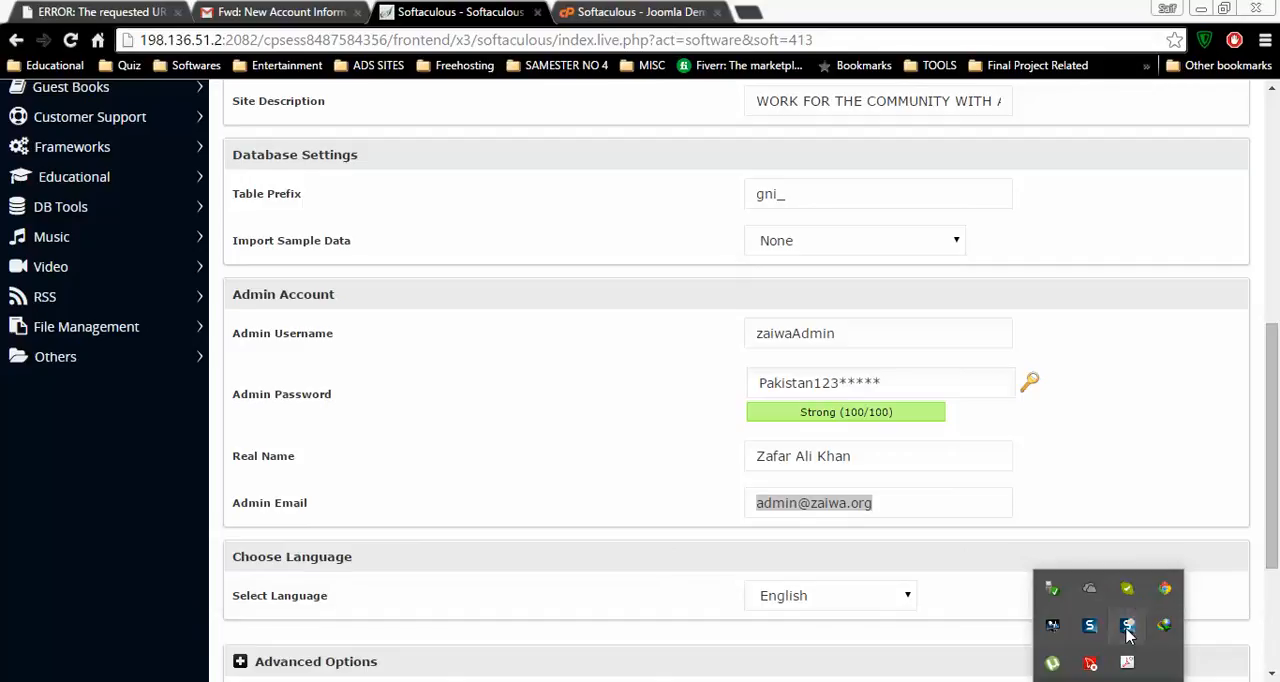
click(838, 519)
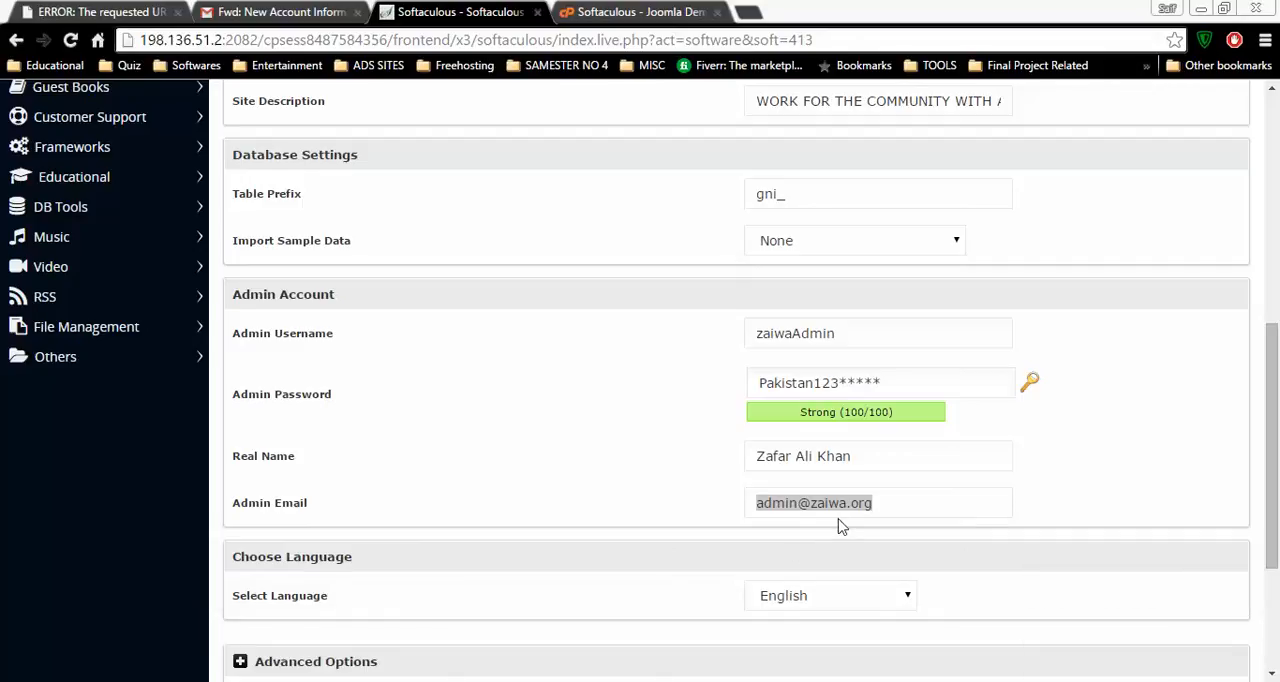
Step: Replace the default admin email with the administrator's e-mail address
click(845, 502)
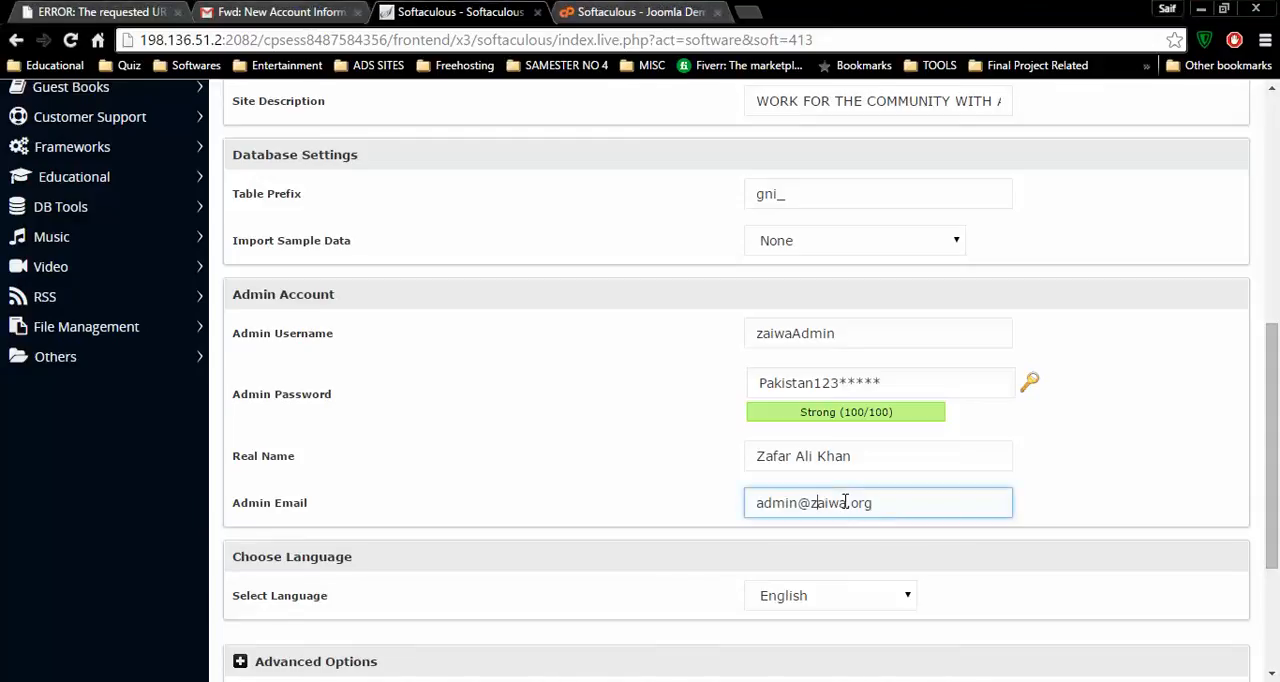
key(BackSpace)
key(BackSpace)
key(BackSpace)
key(BackSpace)
key(BackSpace)
key(BackSpace)
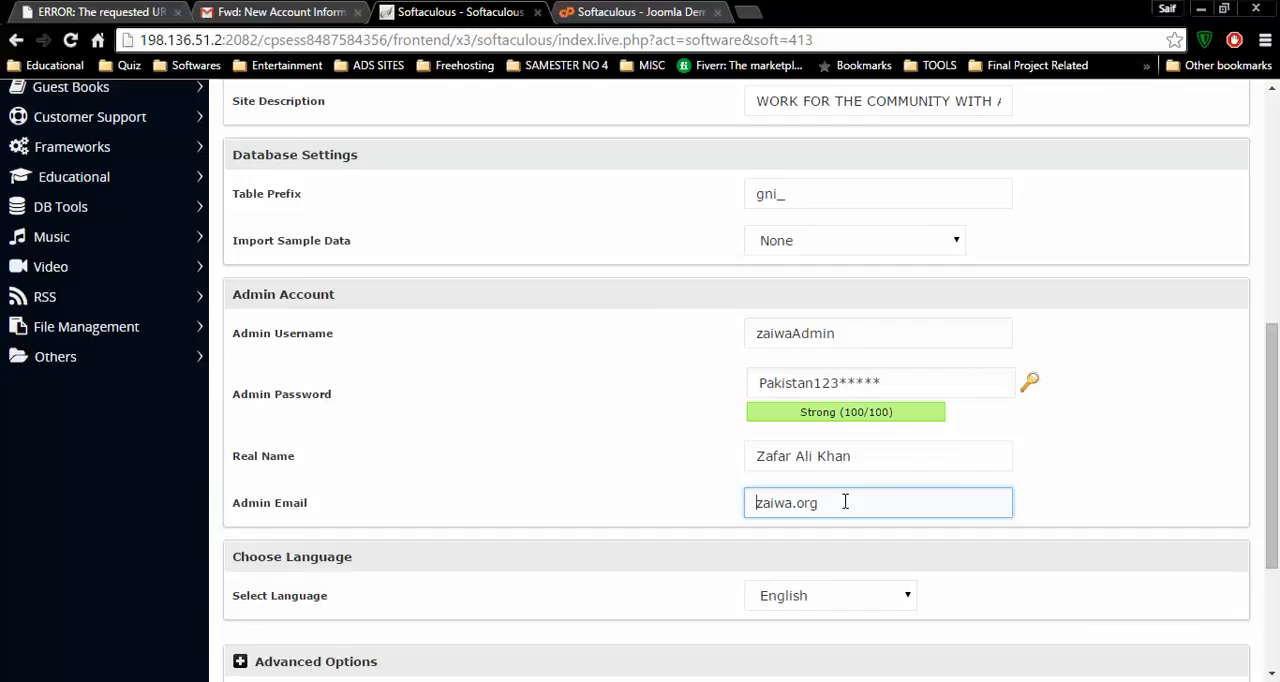
text(@gmail.com)
key(Tab)
key(Tab)
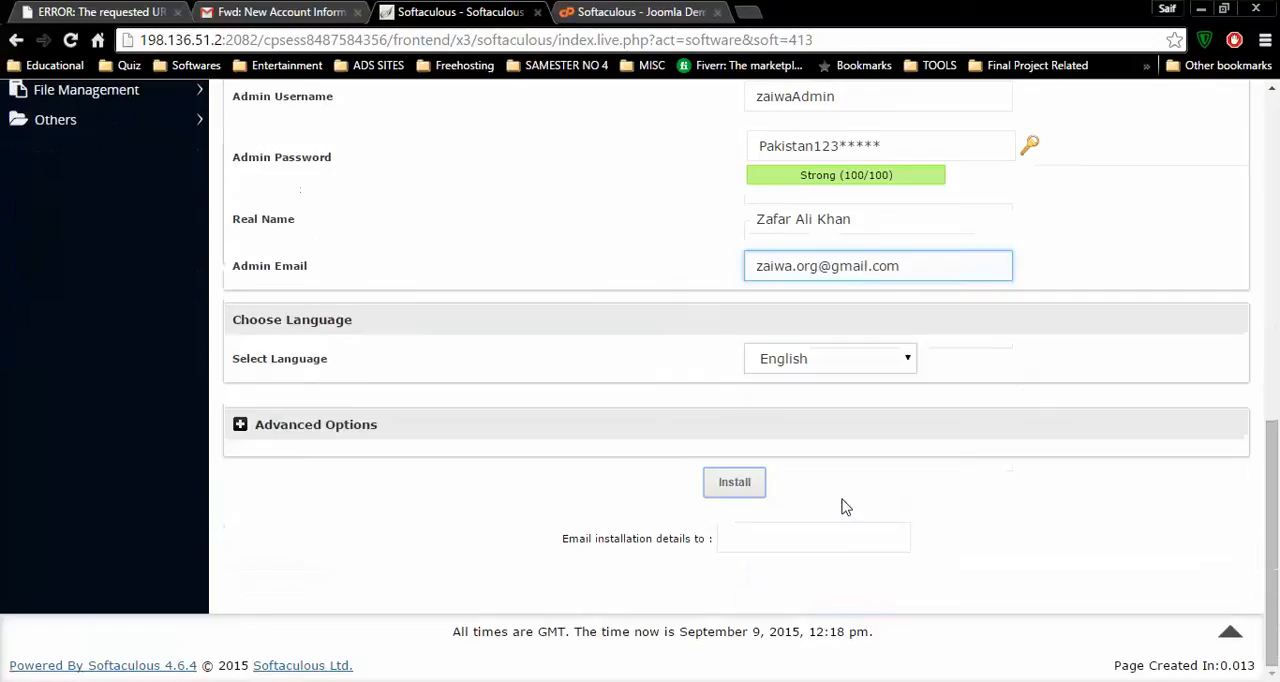
Step: Look through the available languages, keeping English, and enter the recipient's e-mail address for the installation details
click(735, 534)
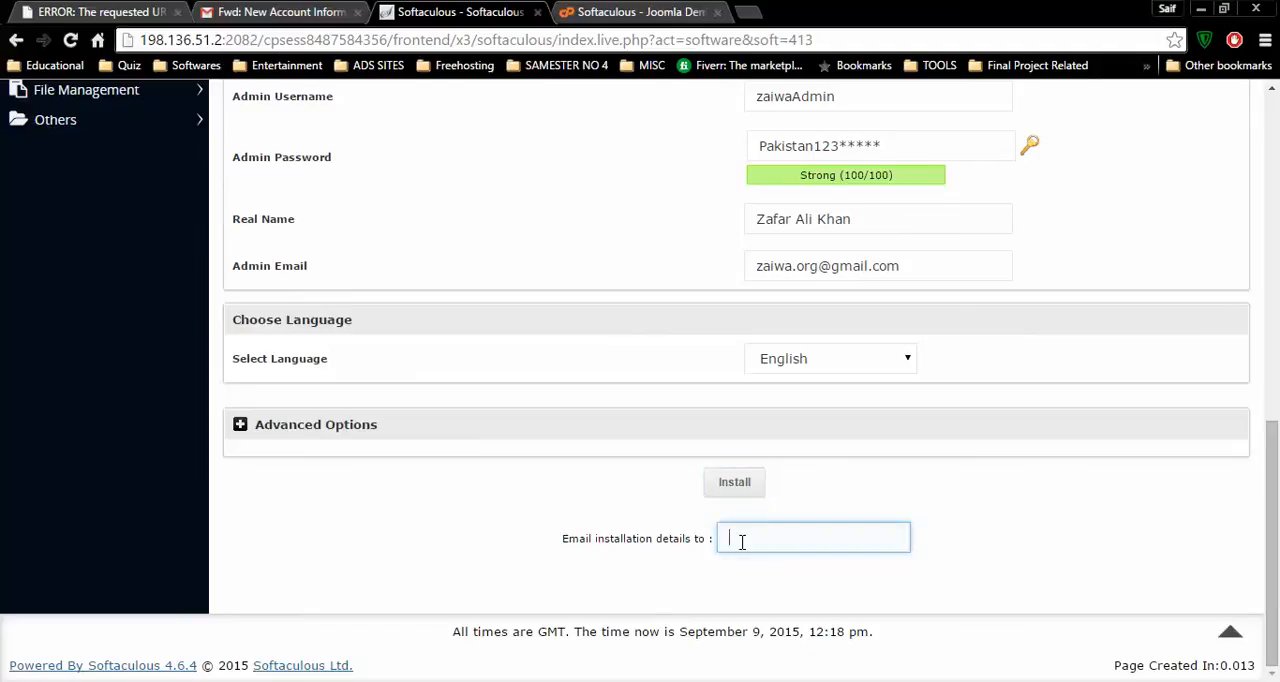
click(910, 360)
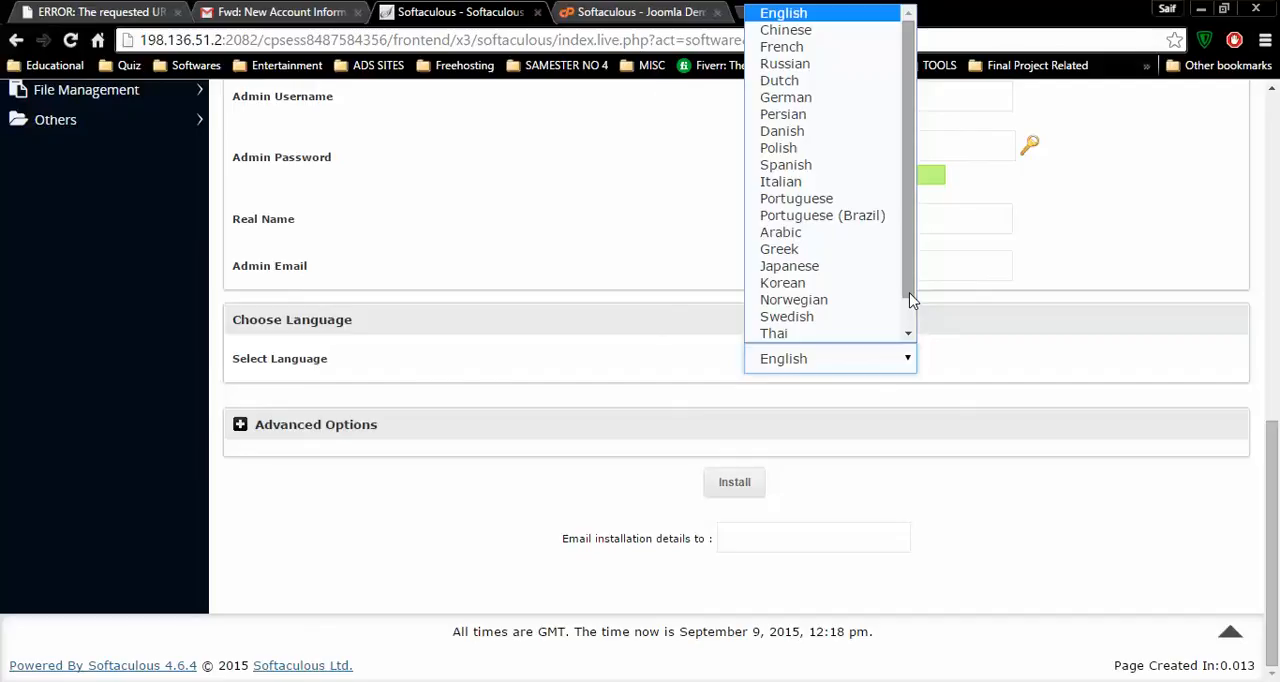
scroll(909, 305, down, 1)
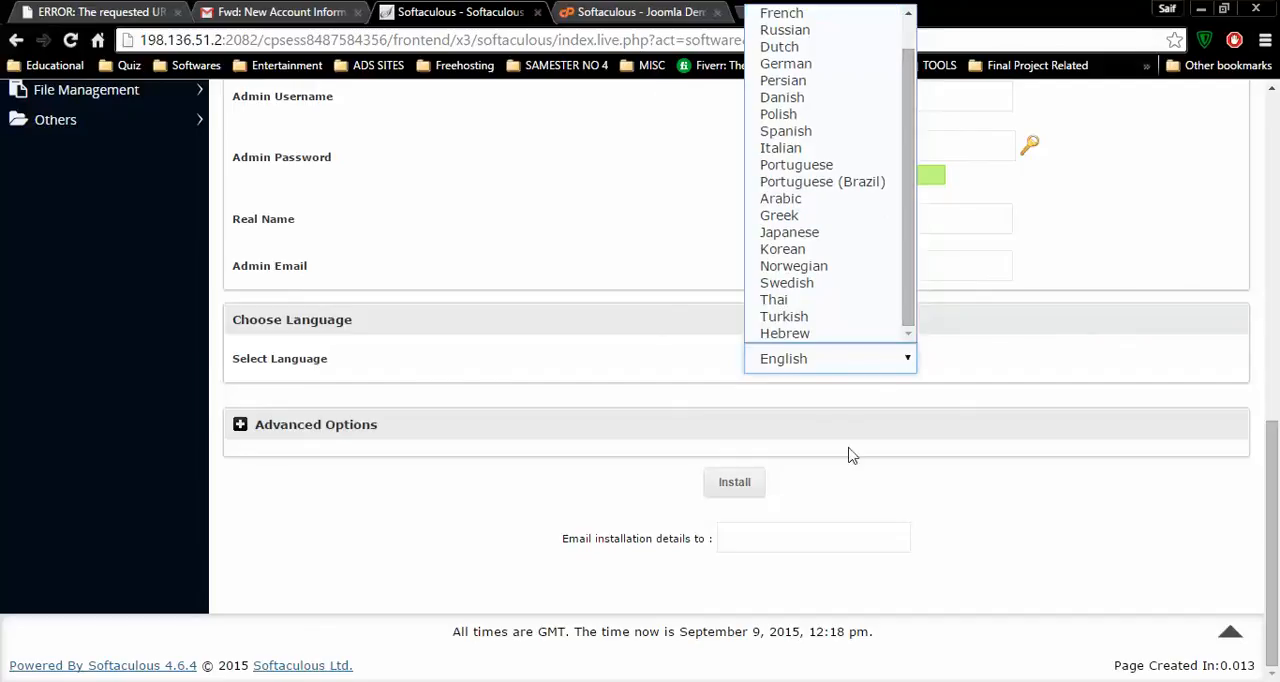
click(794, 530)
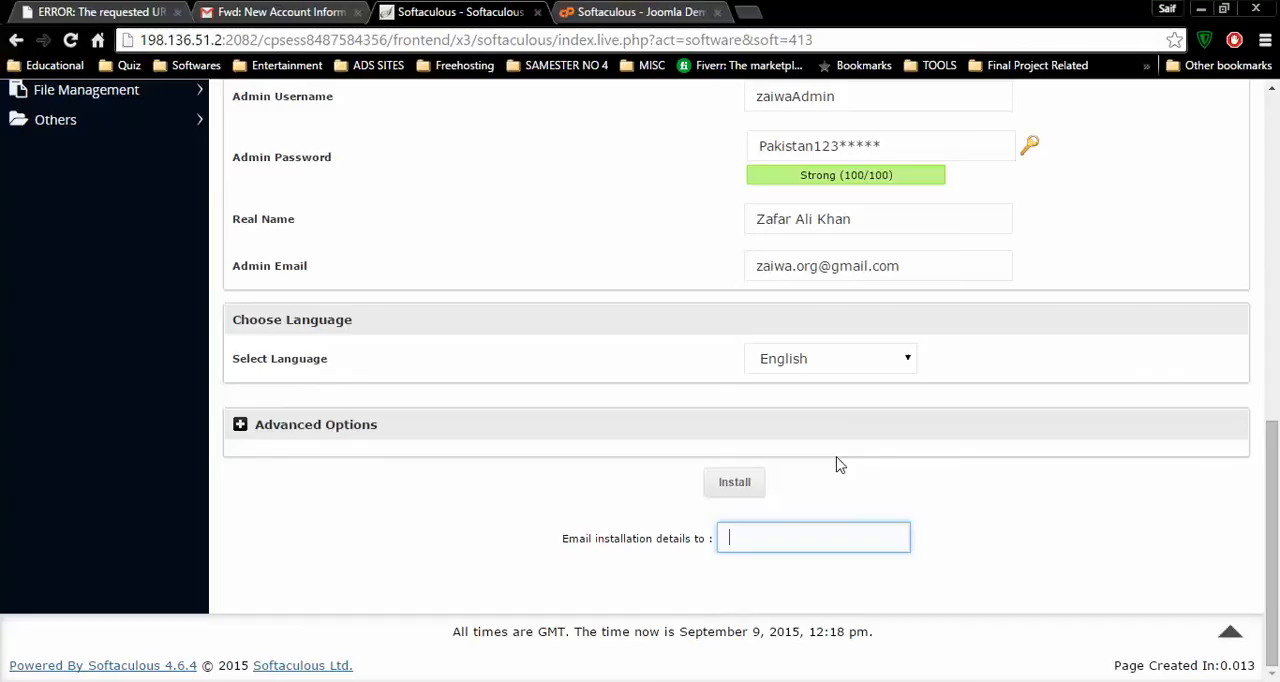
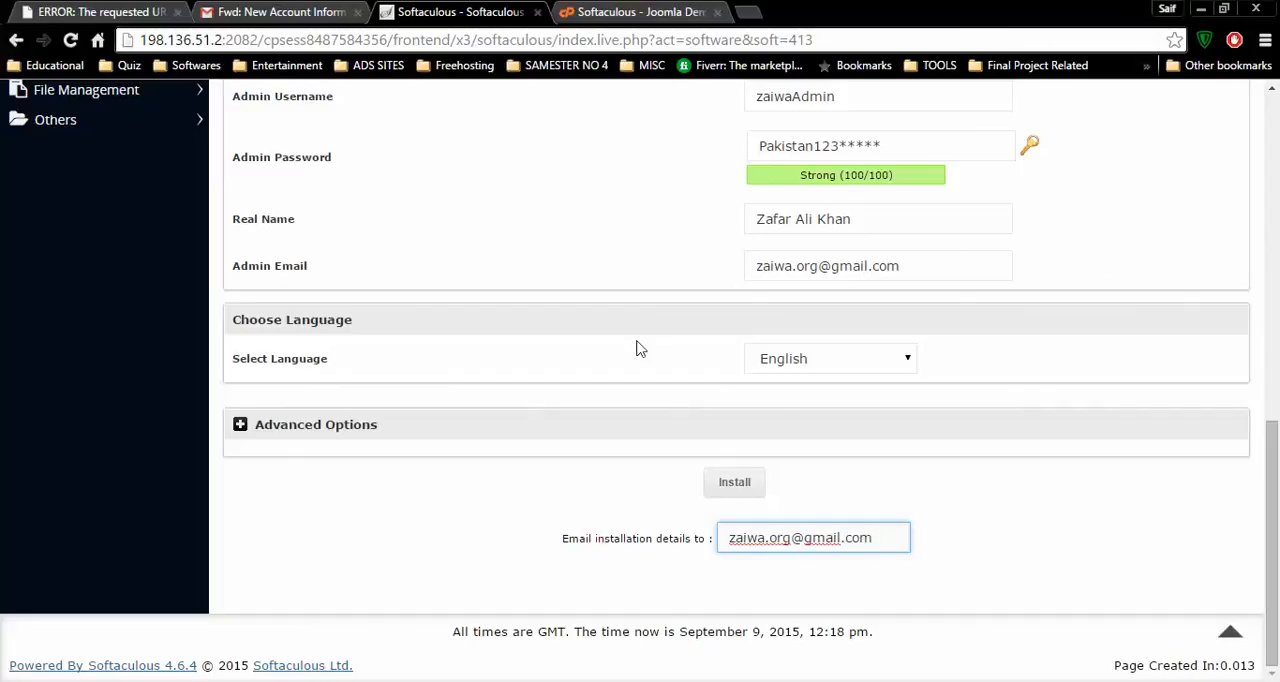
Step: Try to start the Joomla installation with the entered settings and dismiss the alert
click(1108, 681)
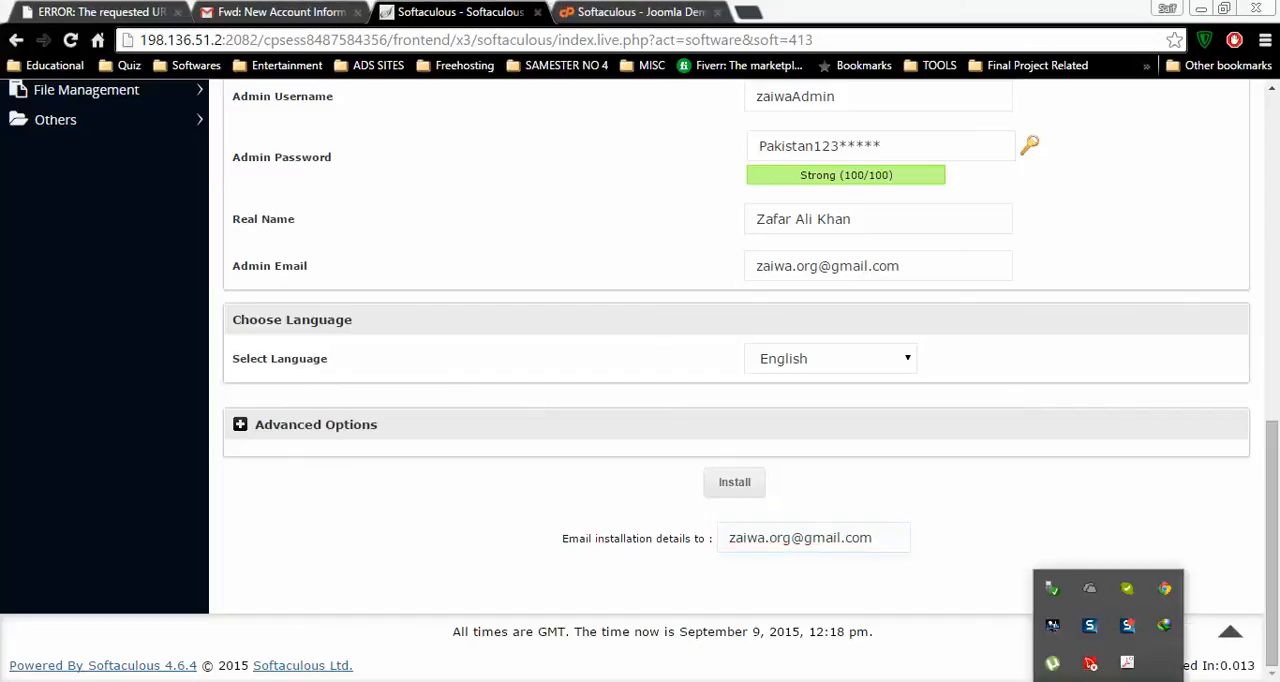
click(744, 483)
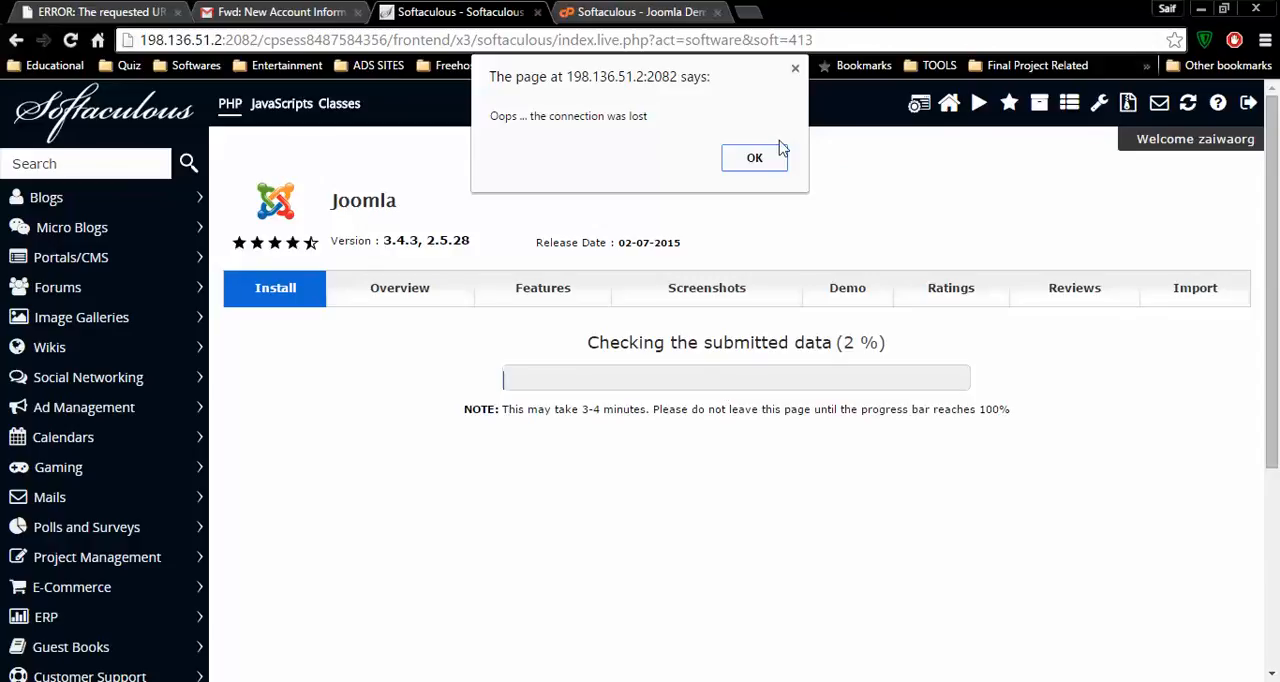
click(754, 160)
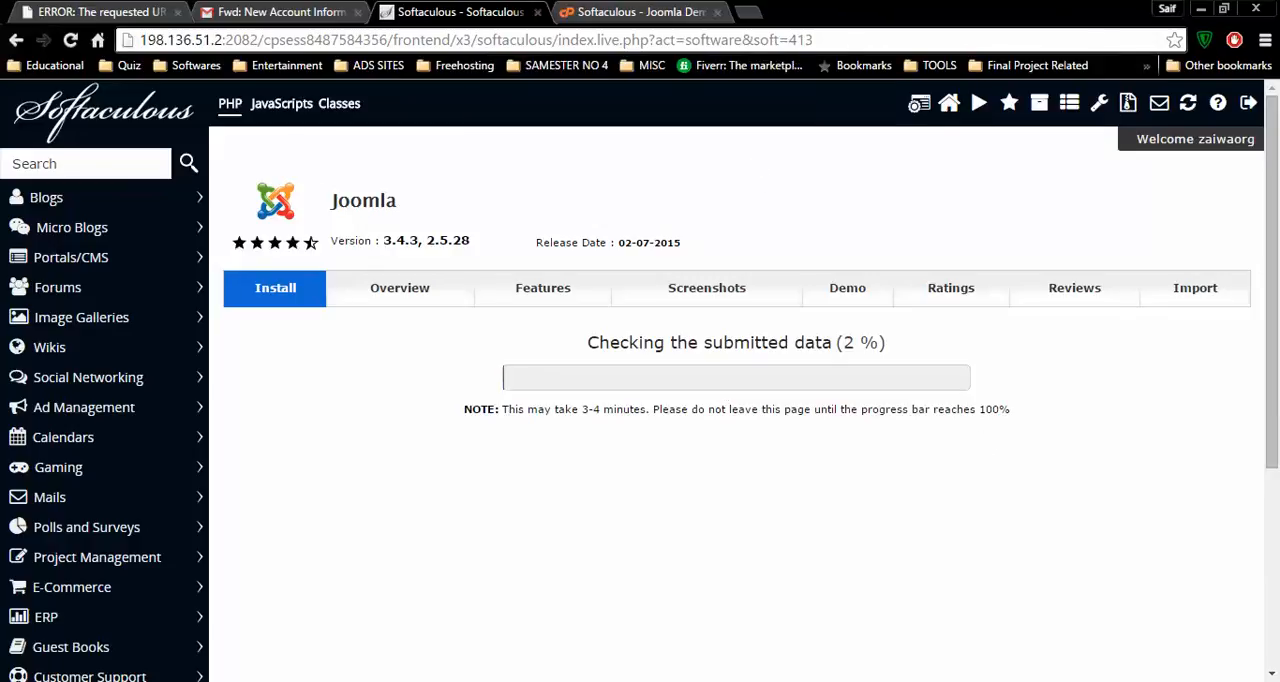
Step: Check the computer's wireless network connection and the installation progress page
click(1178, 681)
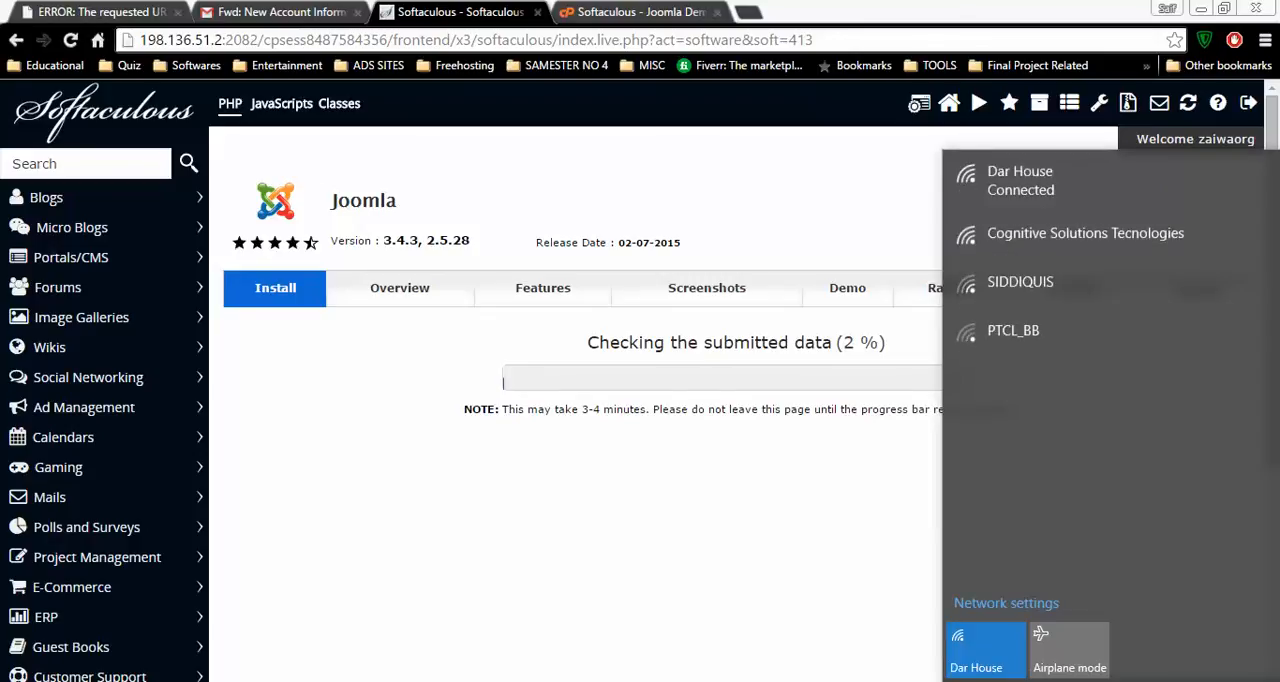
click(844, 574)
scroll(844, 574, down, 1)
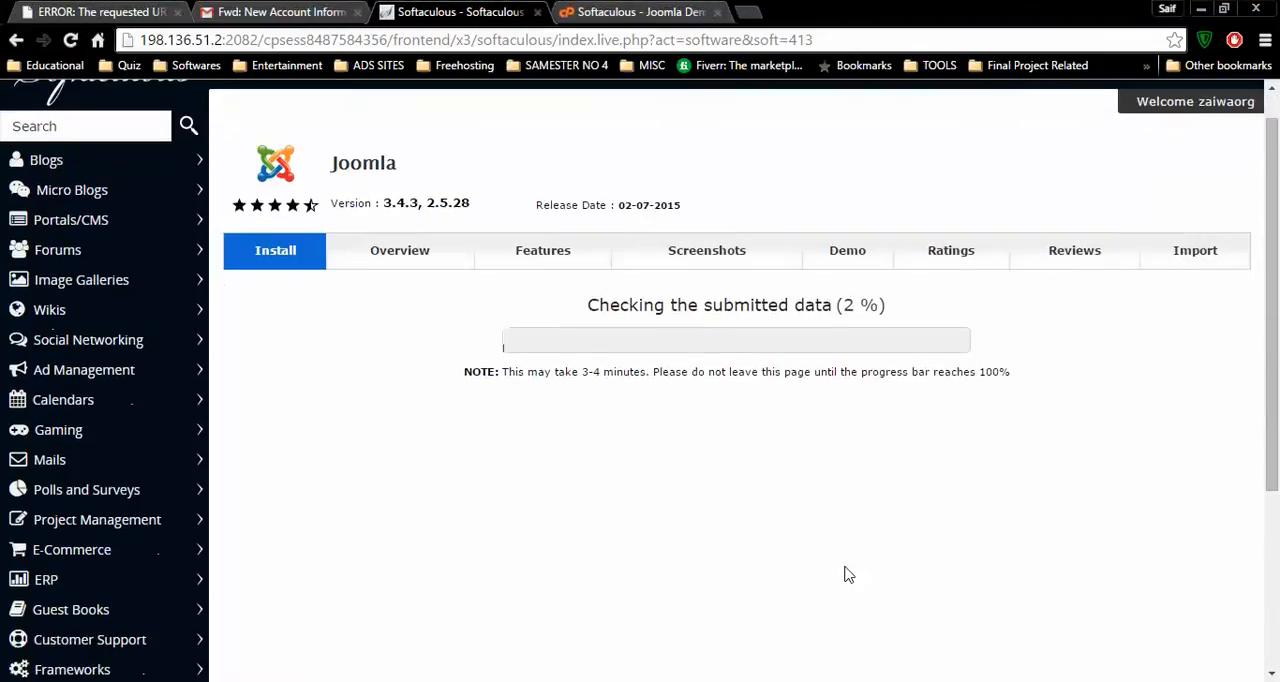
scroll(844, 574, down, 5)
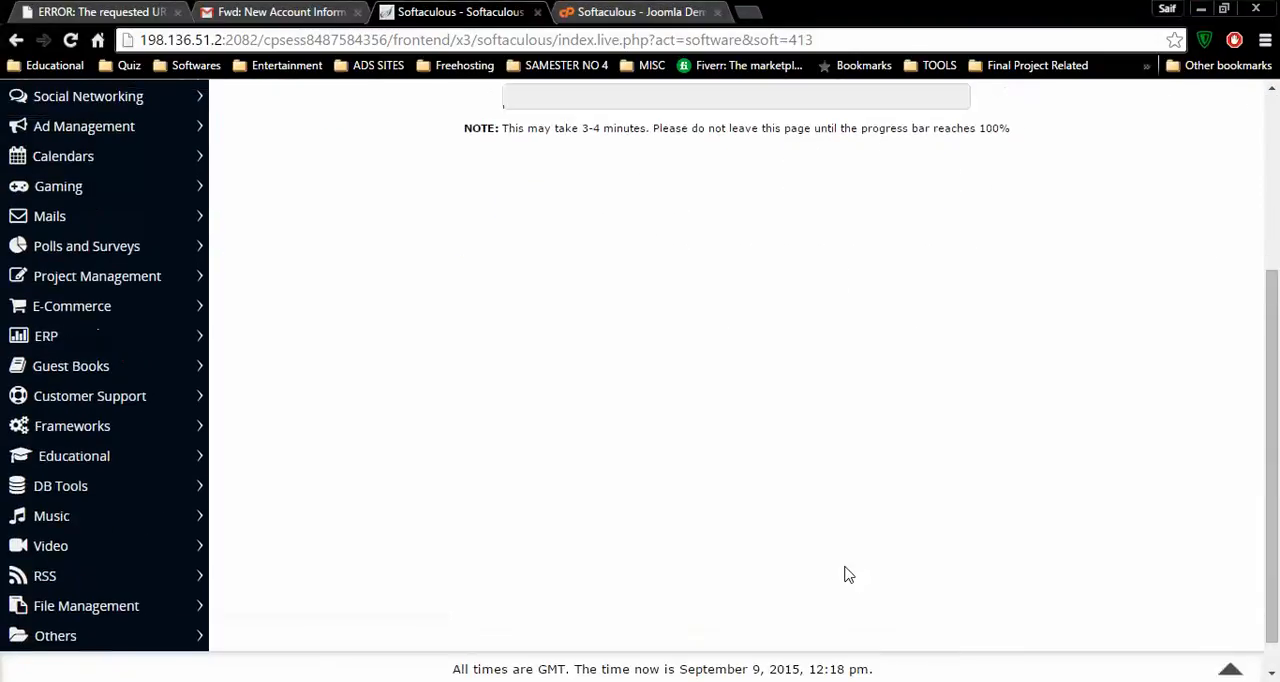
scroll(844, 574, up, 5)
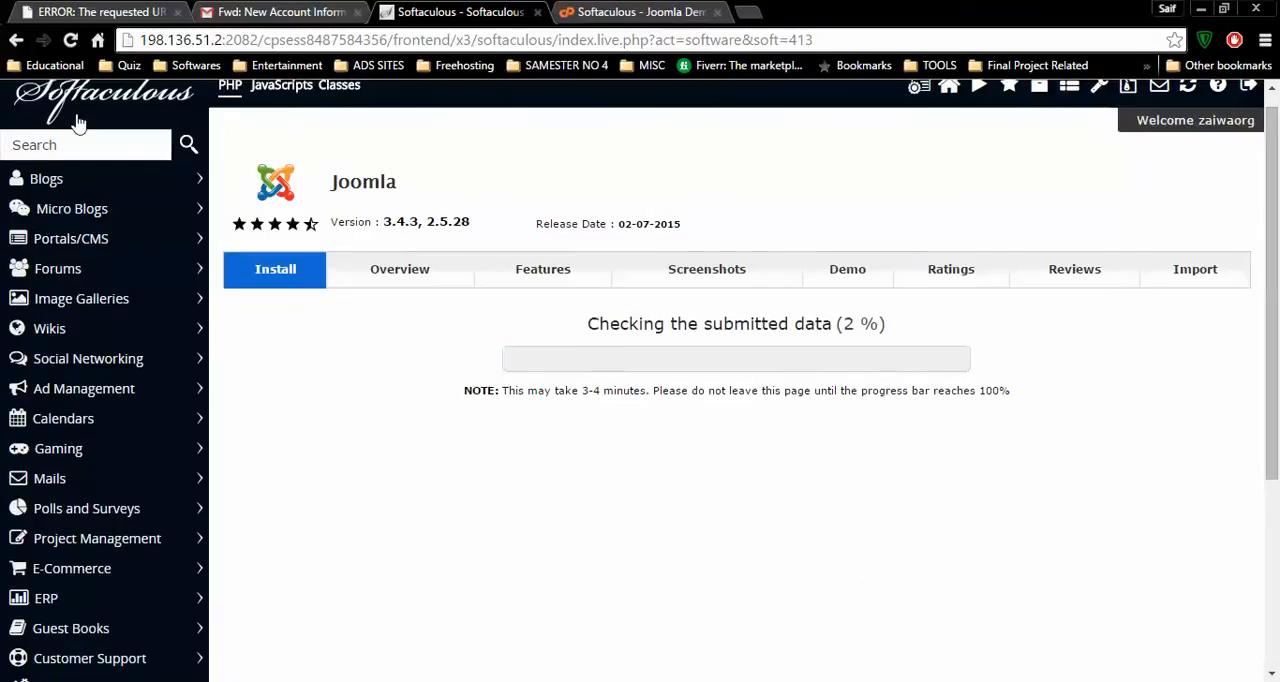
Step: Go back to the Joomla overview, reopen its install form and leave the installation directory empty
click(19, 45)
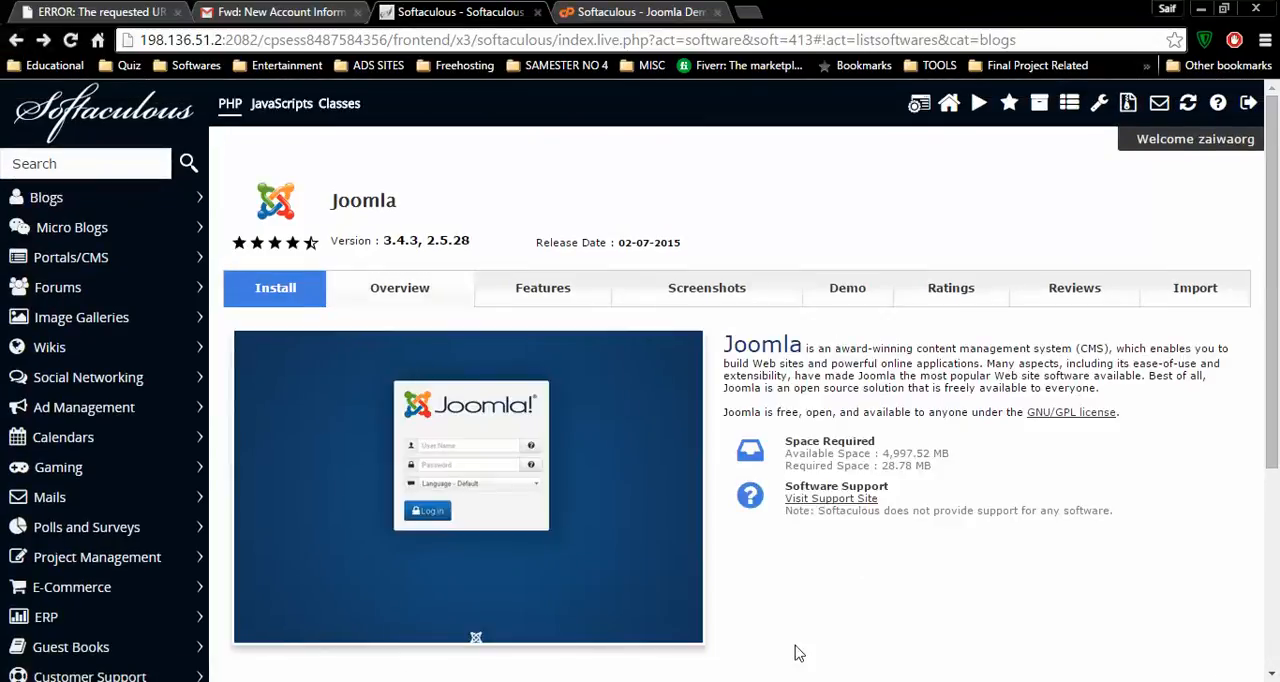
scroll(799, 653, down, 1)
scroll(799, 653, down, 3)
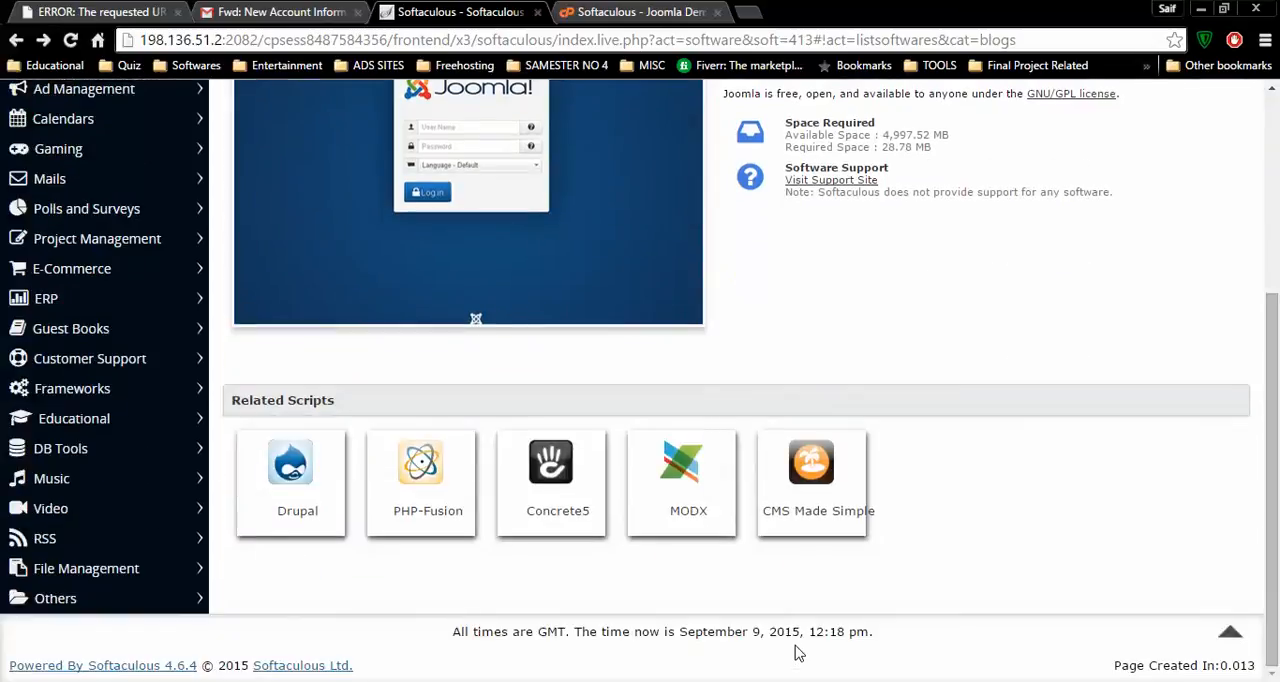
scroll(799, 653, up, 4)
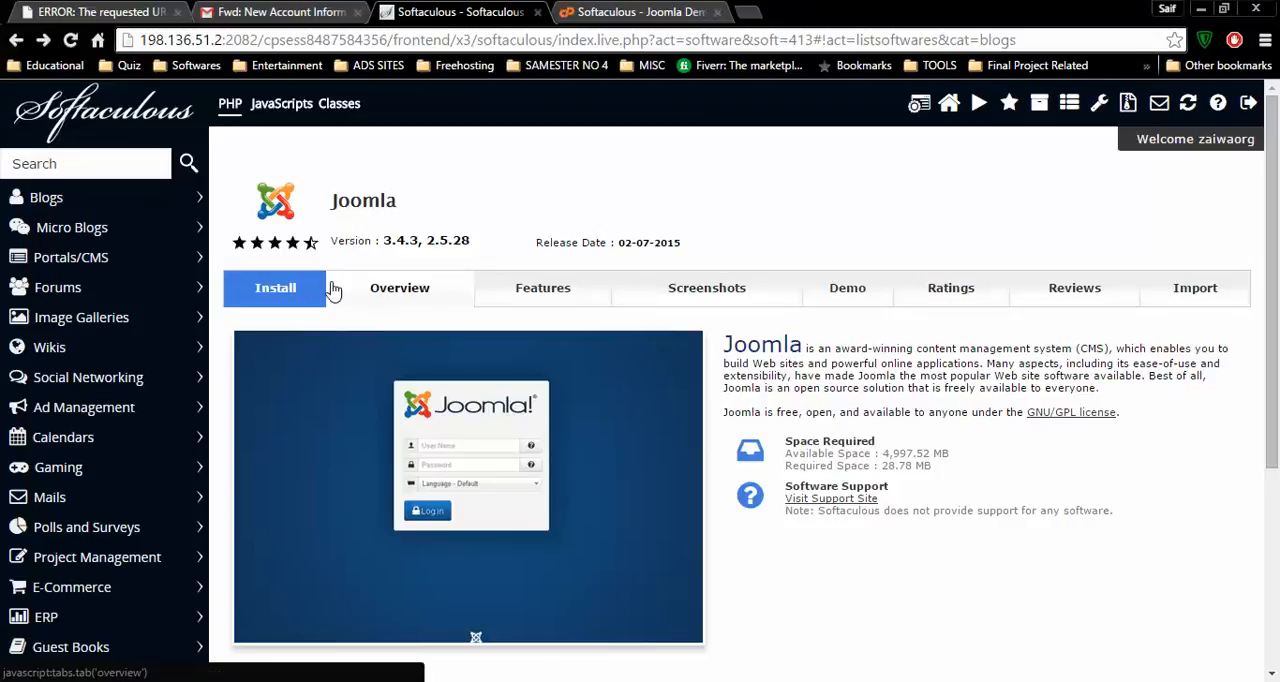
click(283, 289)
double_click(846, 521)
key(BackSpace)
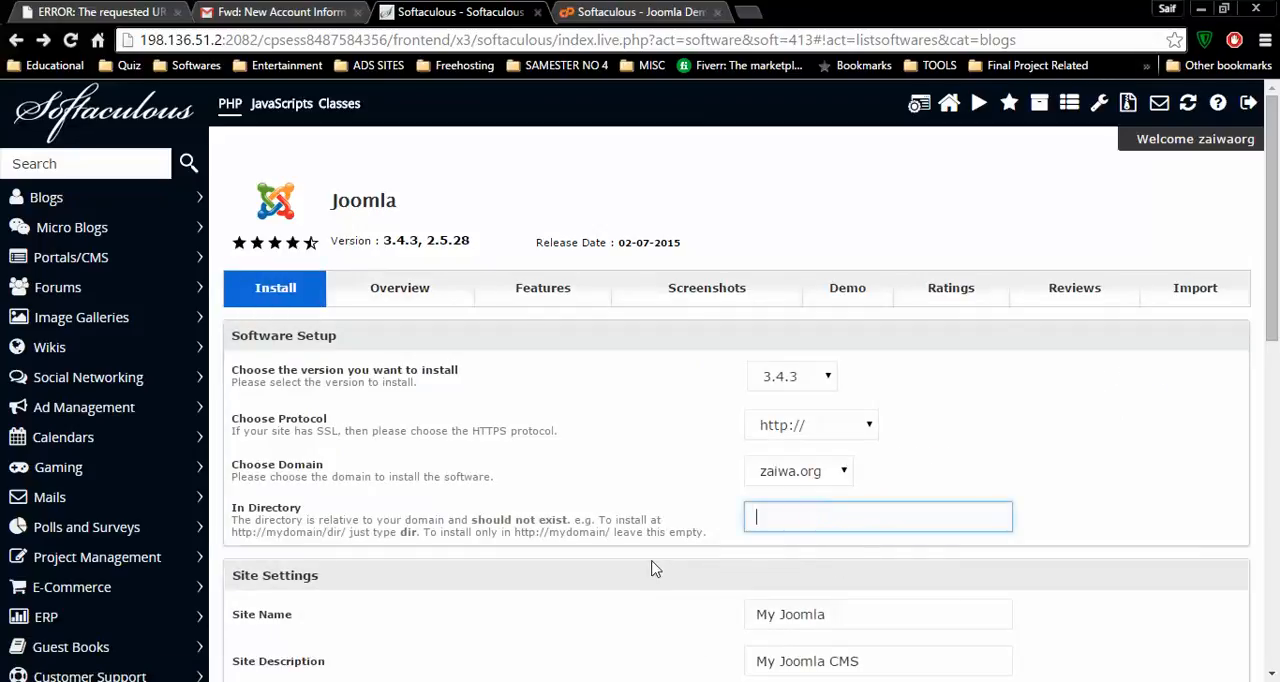
Step: Set the site name to "ZAIWA" in place of the default
key(Tab)
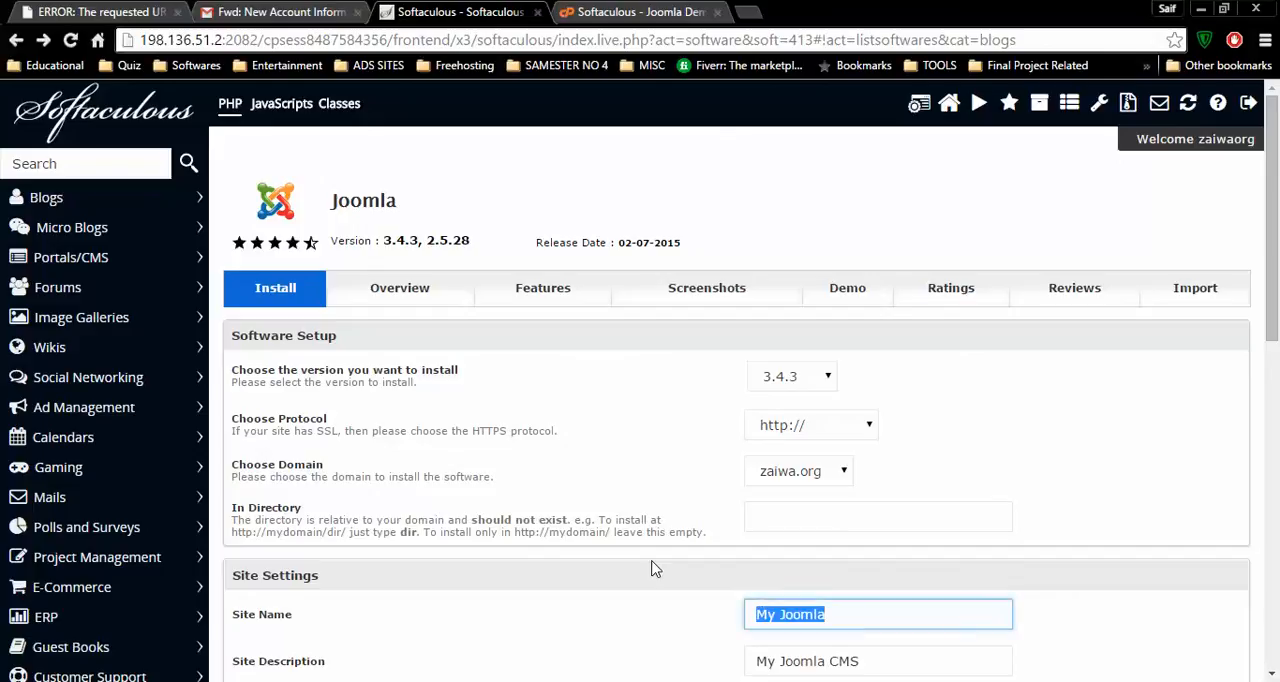
key(BackSpace)
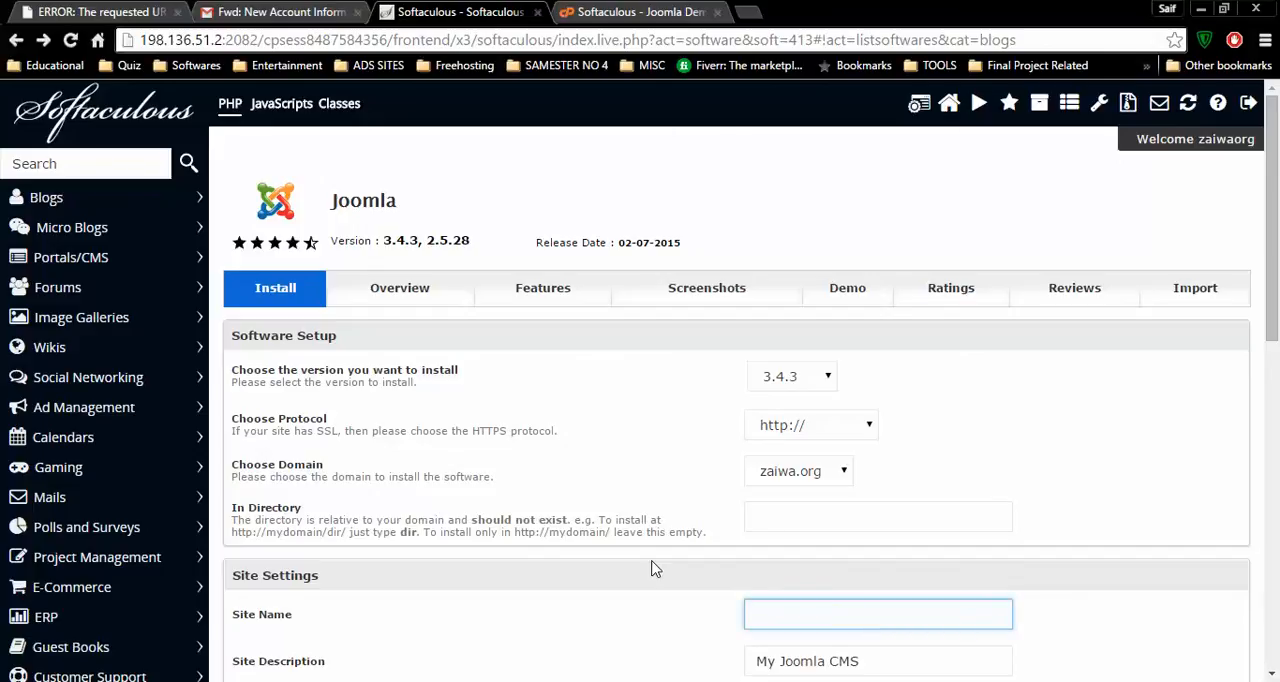
text(zaiwa)
key(BackSpace)
key(BackSpace)
key(BackSpace)
key(BackSpace)
key(BackSpace)
text(ZAI)
key(BackSpace)
key(BackSpace)
key(BackSpace)
text(ZAIWA)
Step: Replace the default site description with "HELP THE COMMUNITY WITH CONCE"
key(Tab)
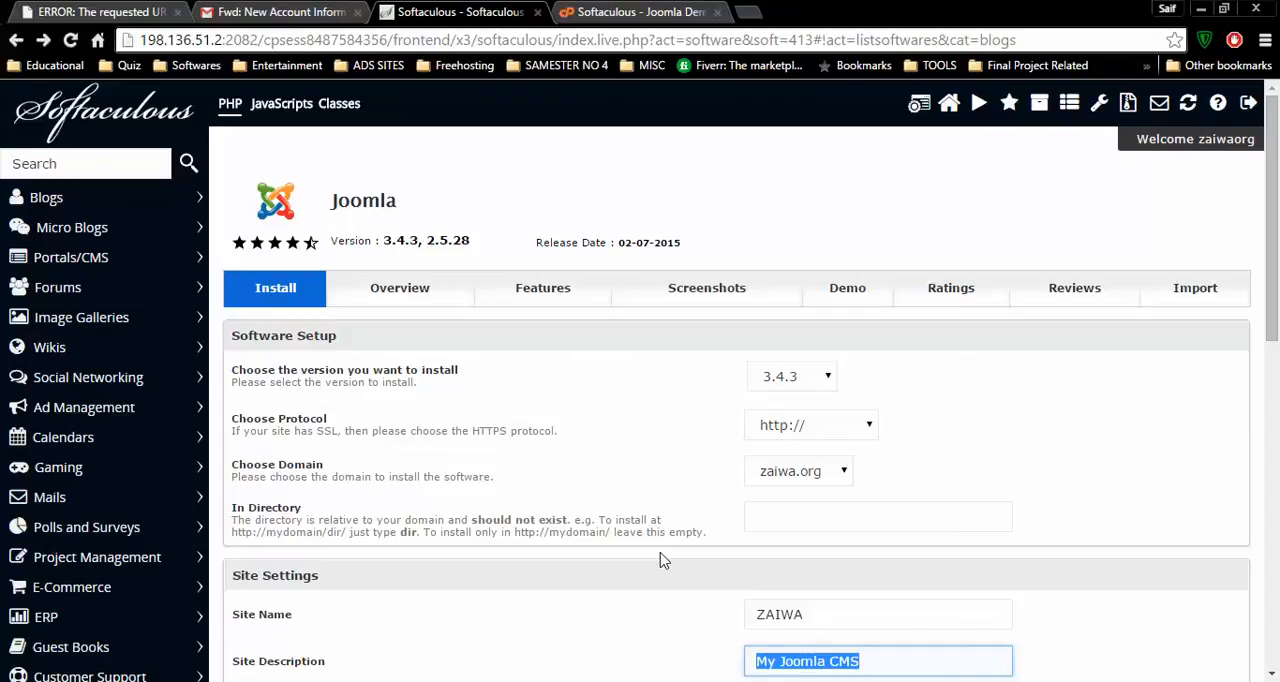
text(HELP TH)
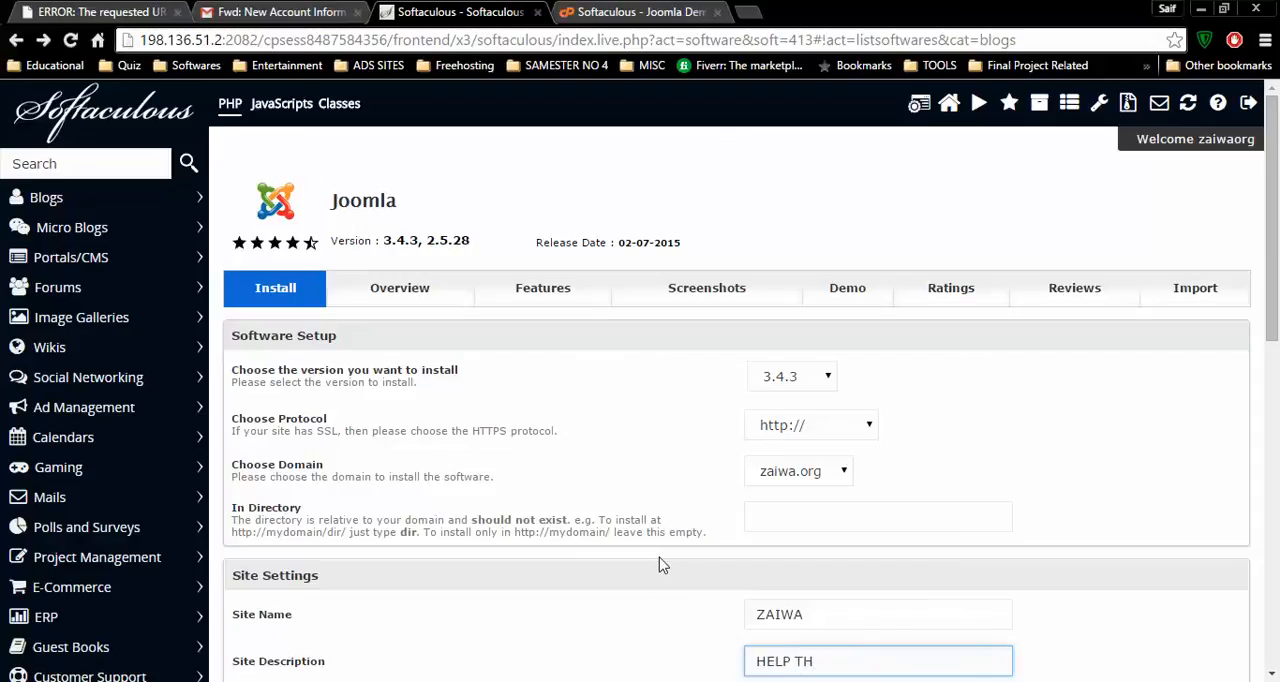
text(E COMMUNITY WITH CONCE)
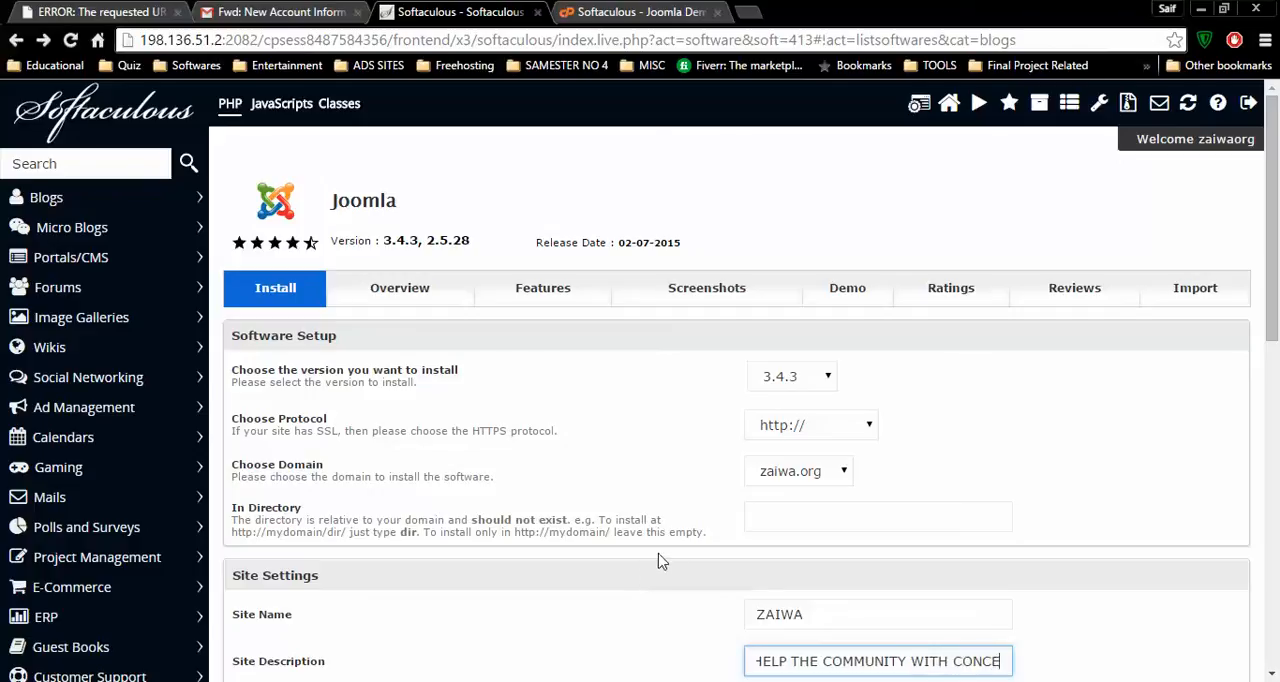
Step: Keep the default database settings and set the admin username to ZAIWAADMIN
key(Tab)
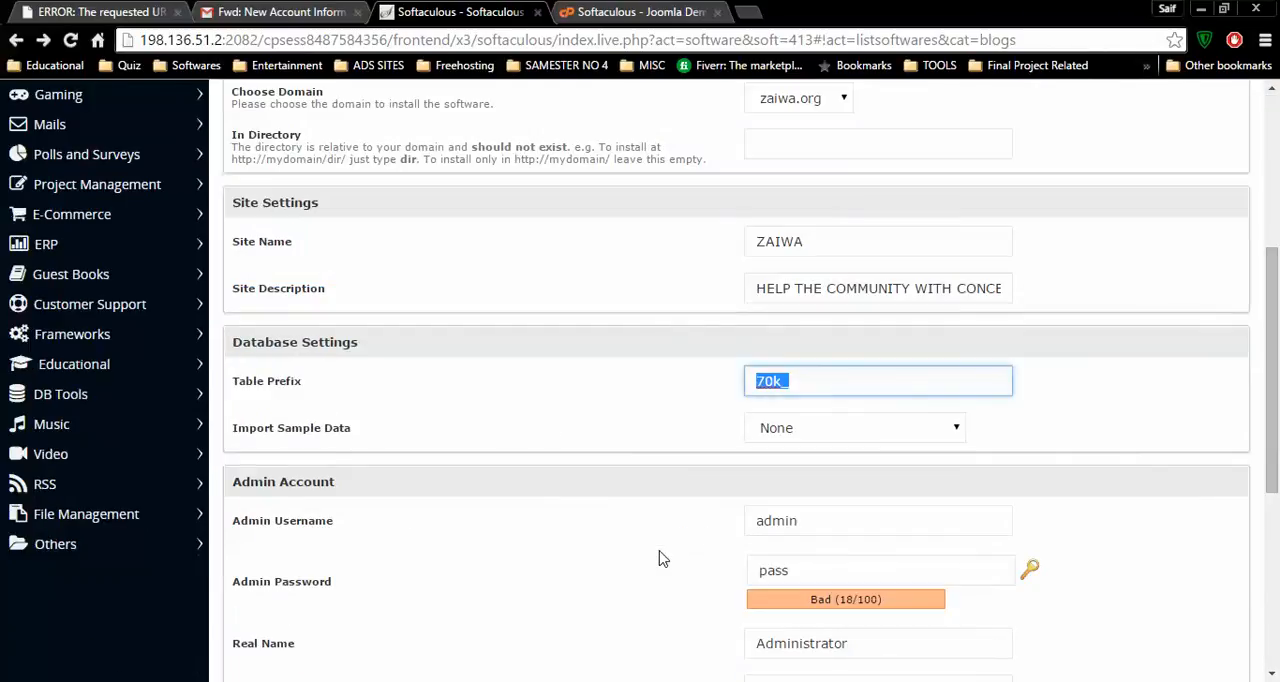
key(Tab)
key(Tab)
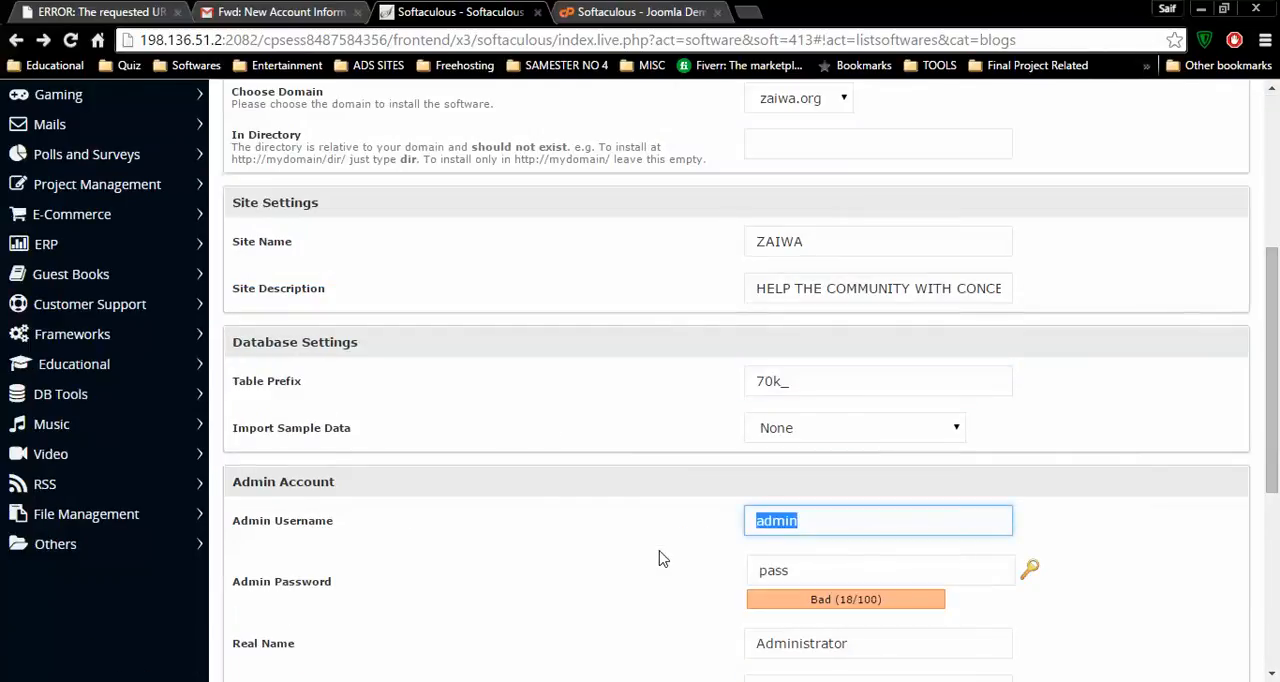
text(ZAI)
text(WA)
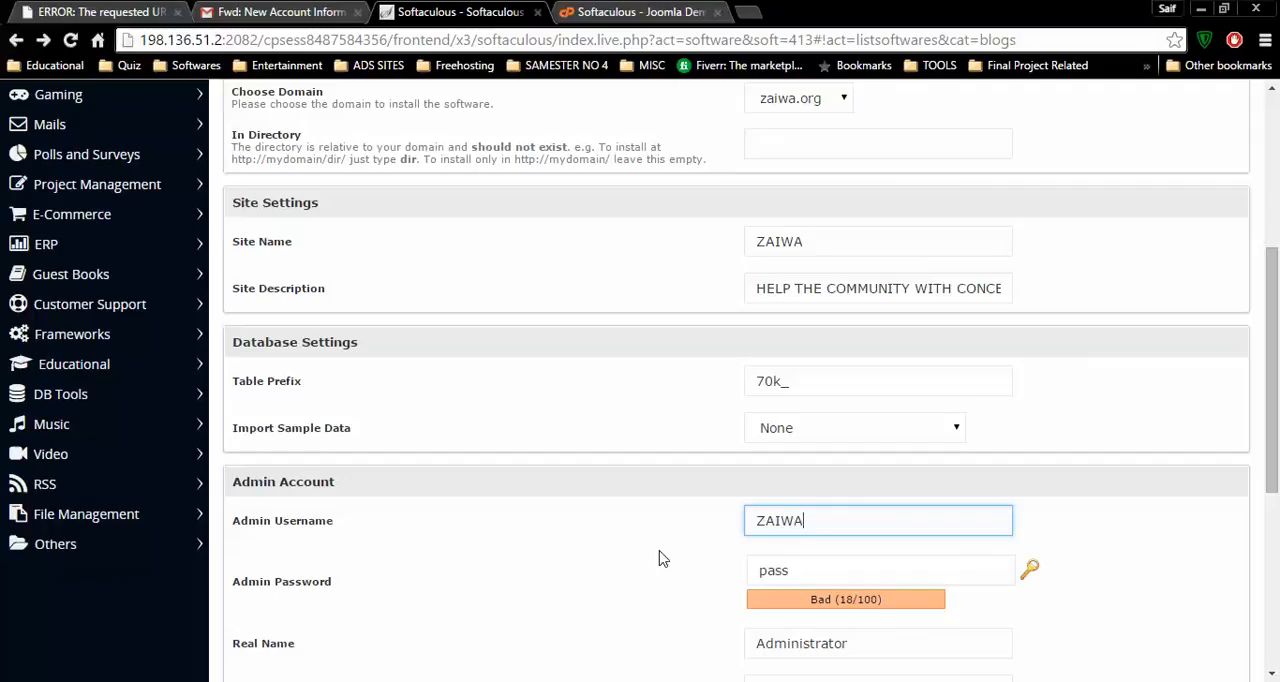
text(ADMIN)
Step: Replace the default admin password in the reopened form with the stronger account password
key(Tab)
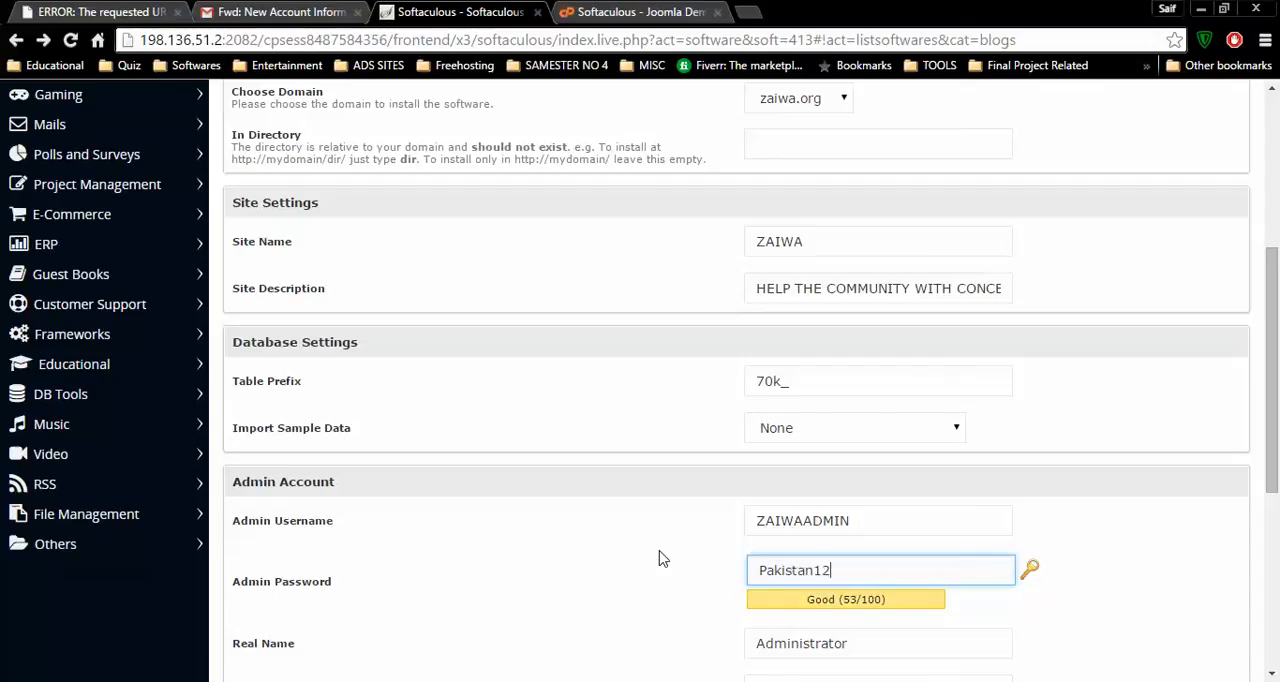
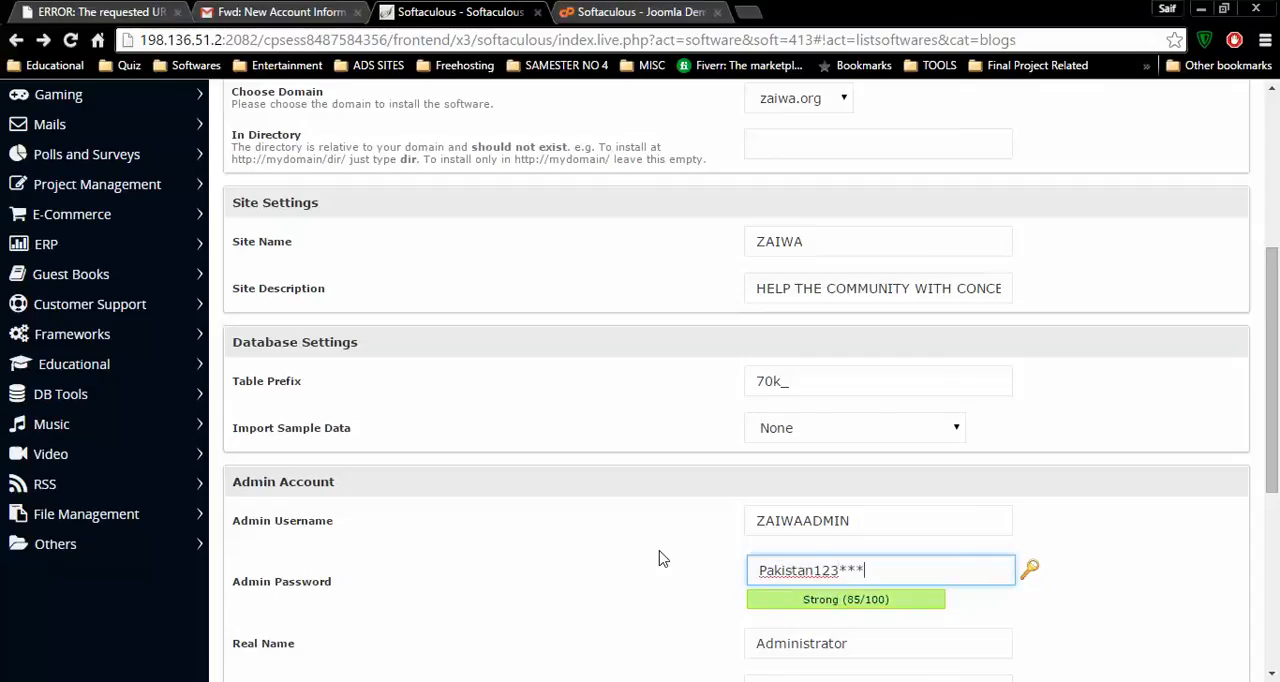
Step: Set the admin account's real name to "zaiwa"
key(Tab)
key(Tab)
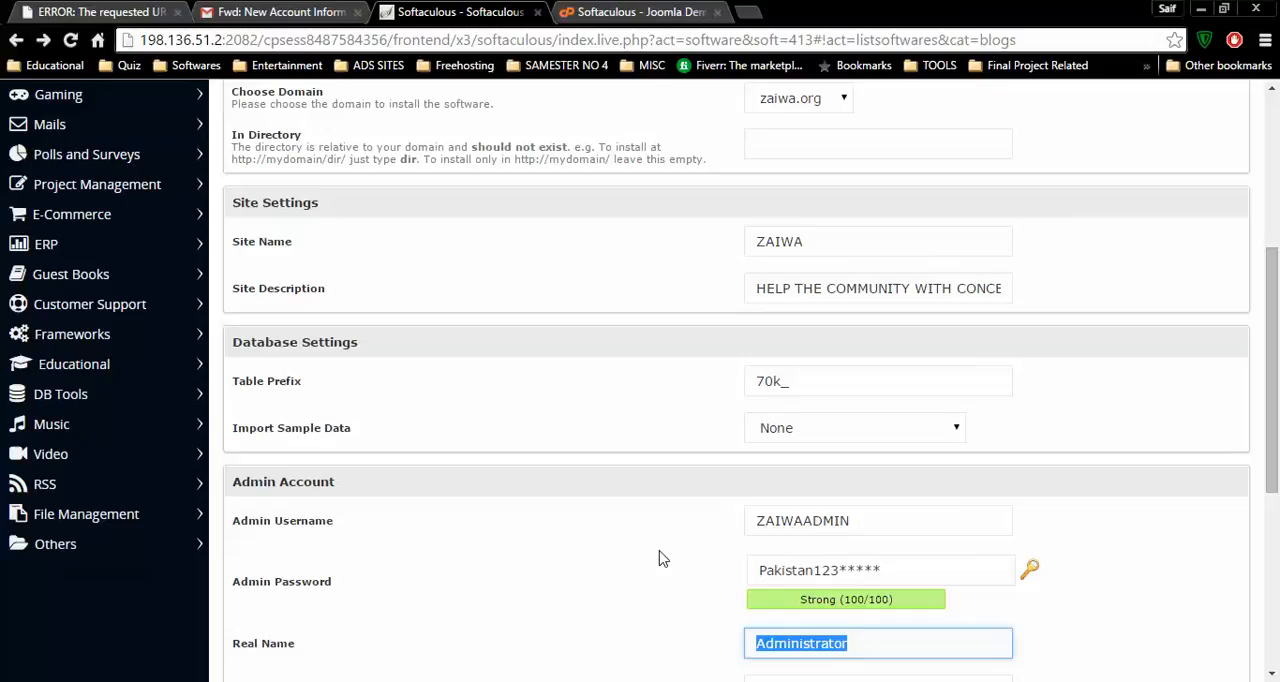
text(zaiwa)
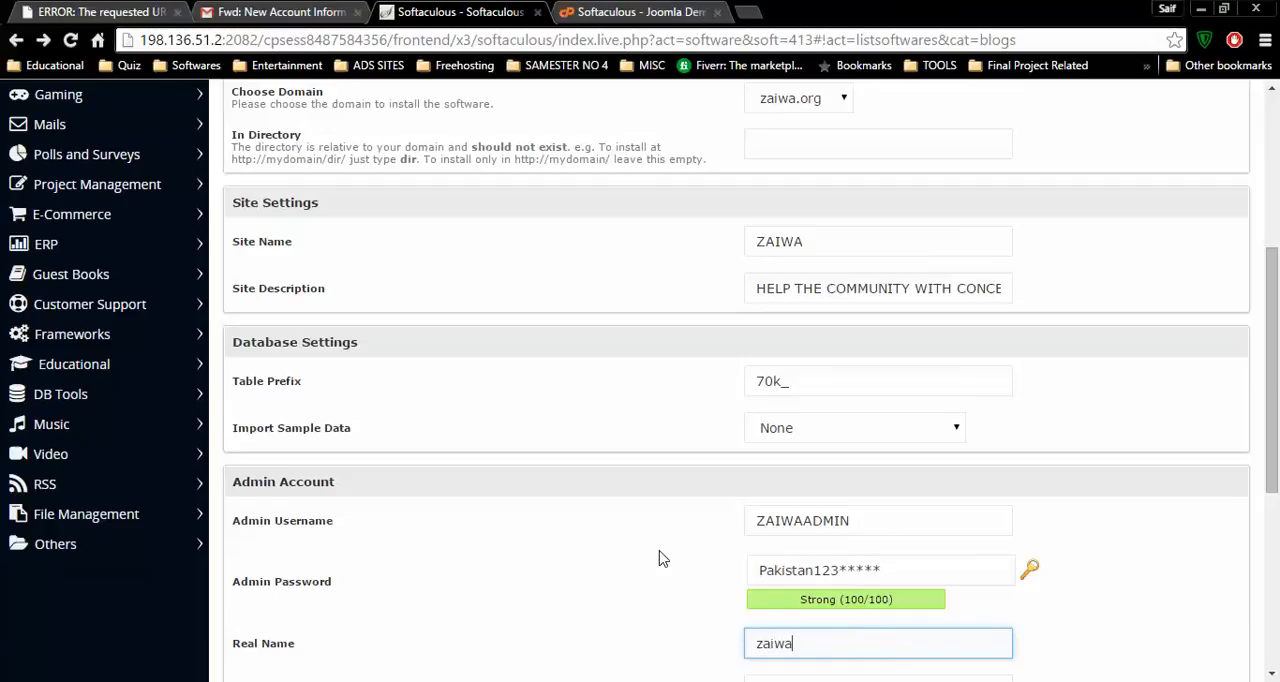
Step: Replace the default admin email with the organisation's own email address
key(Tab)
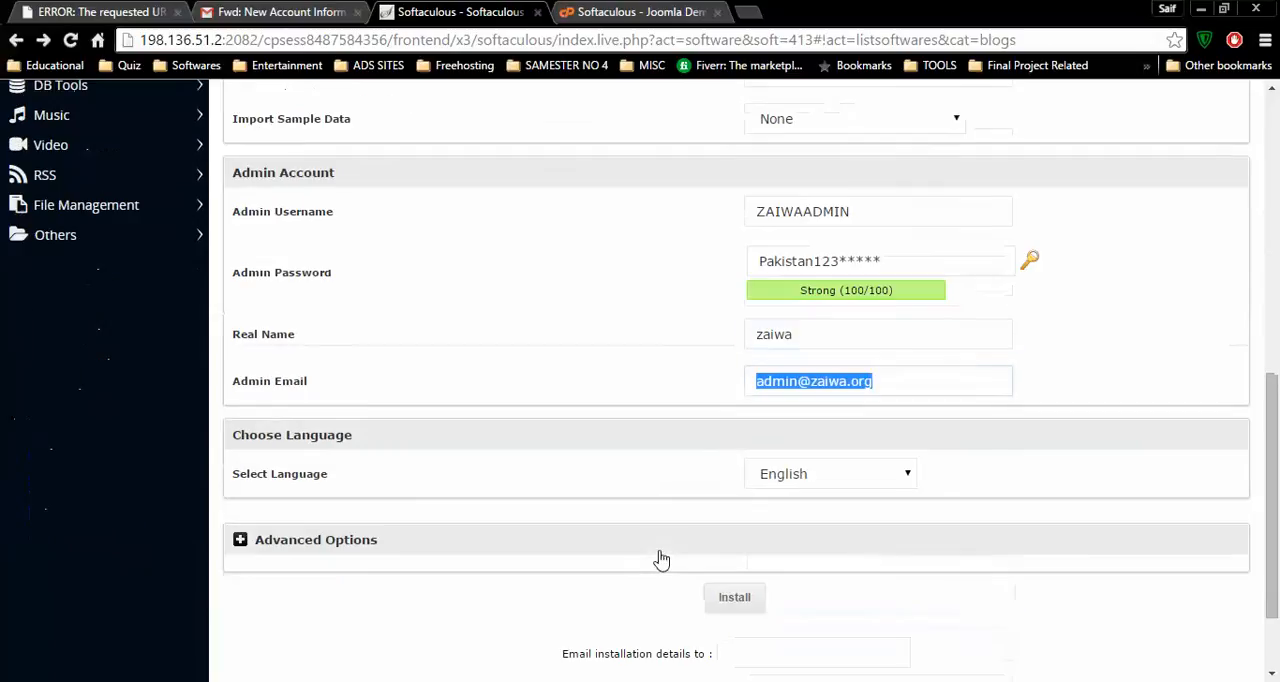
key(Tab)
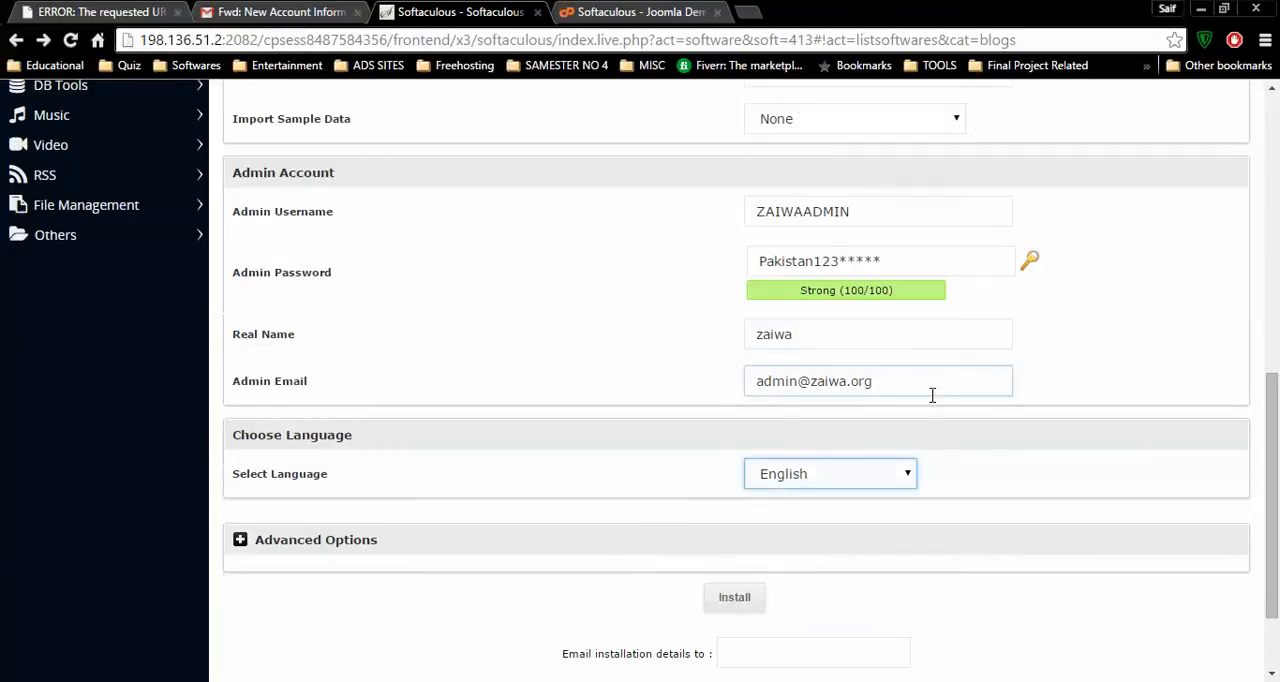
drag(909, 391, 630, 433)
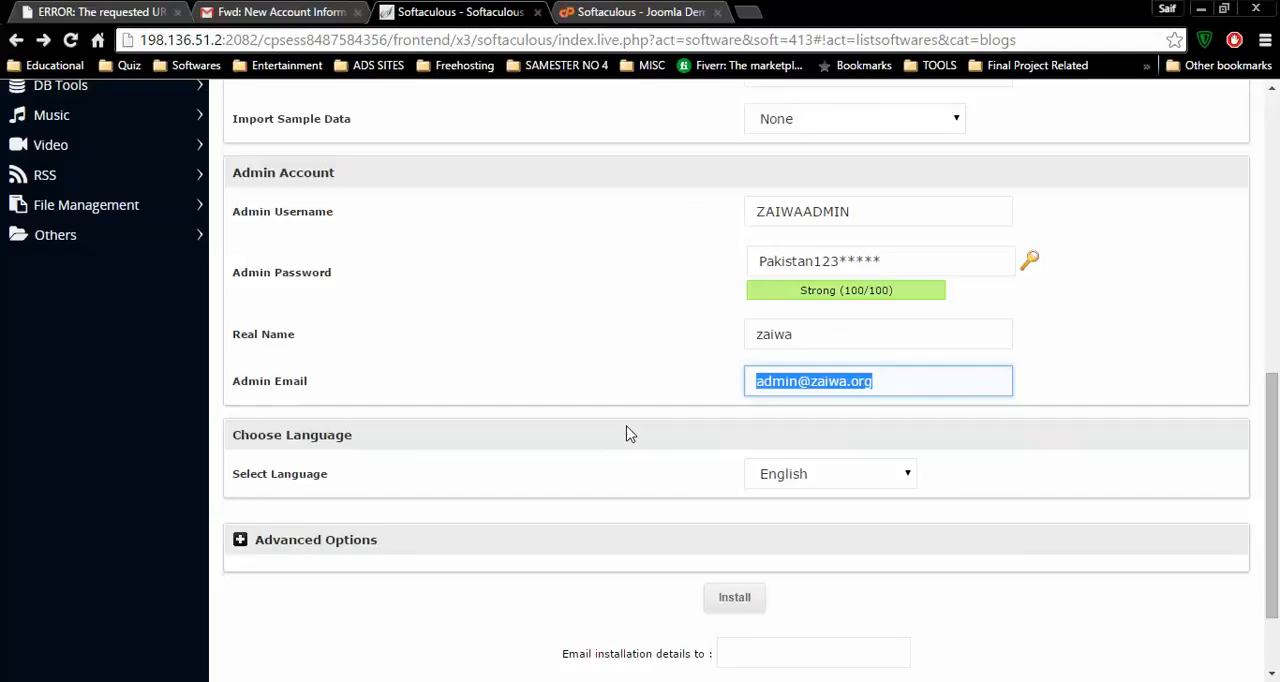
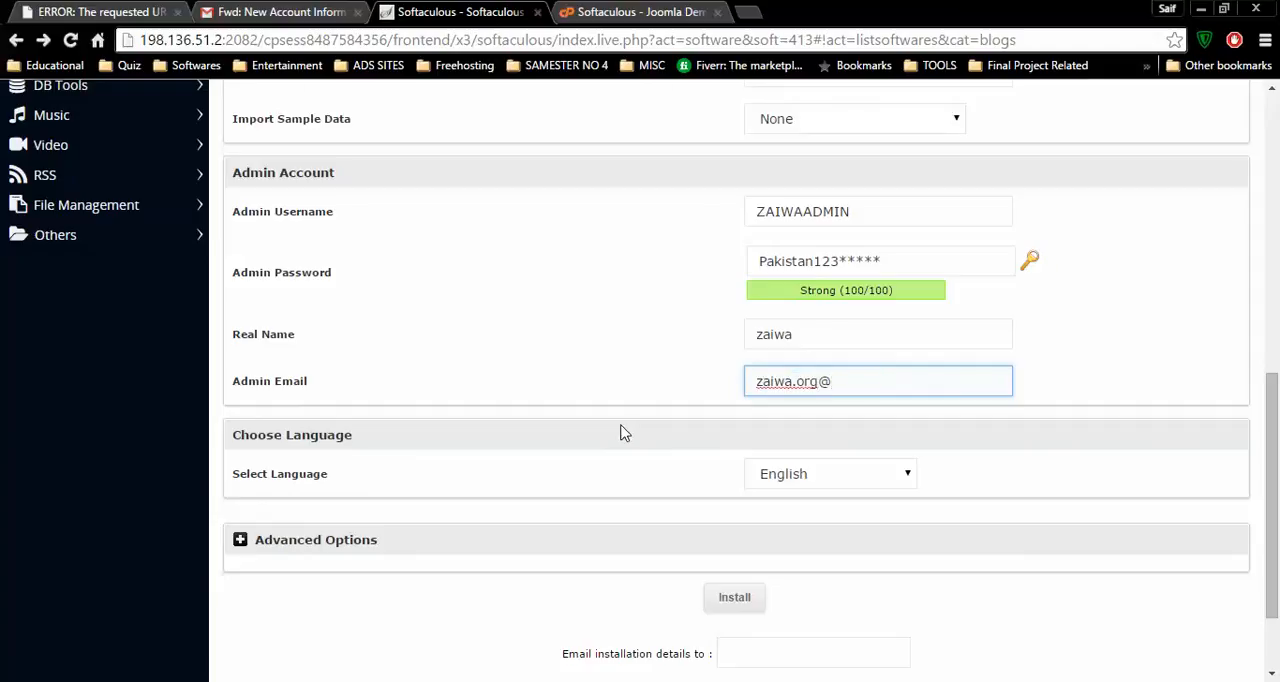
Step: Keep English as the language and enter the same email address as the recipient of the installation details
key(Tab)
key(Tab)
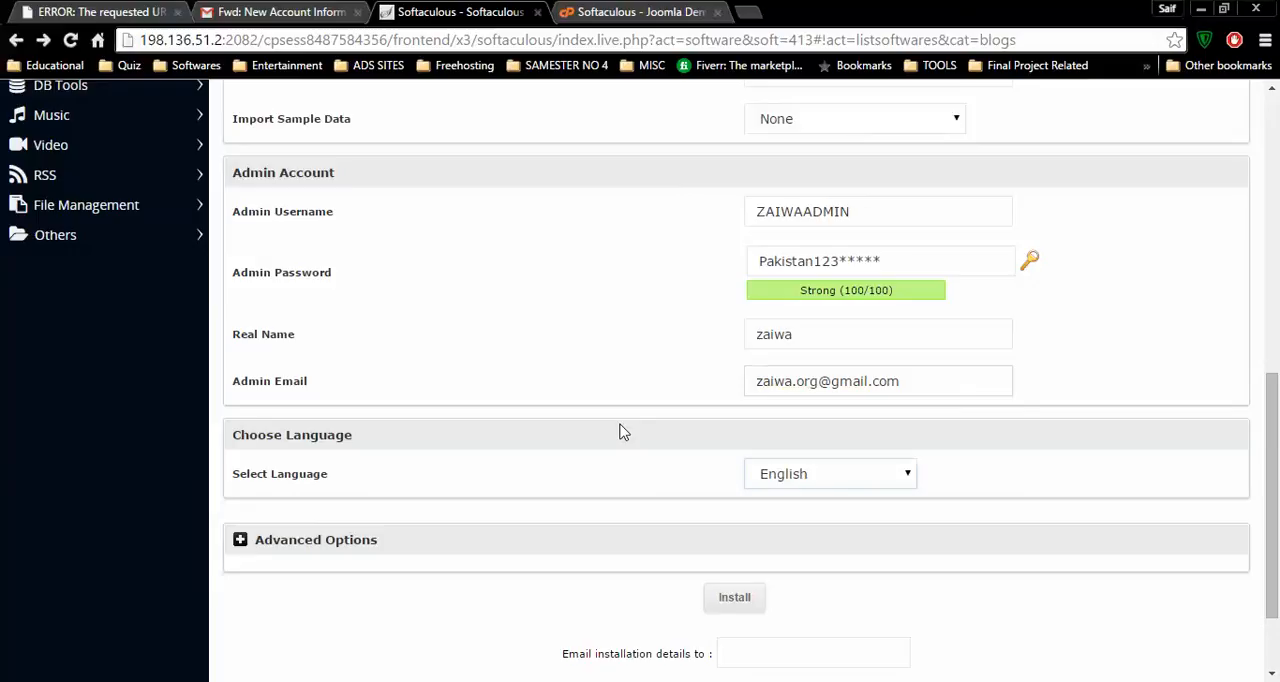
key(Tab)
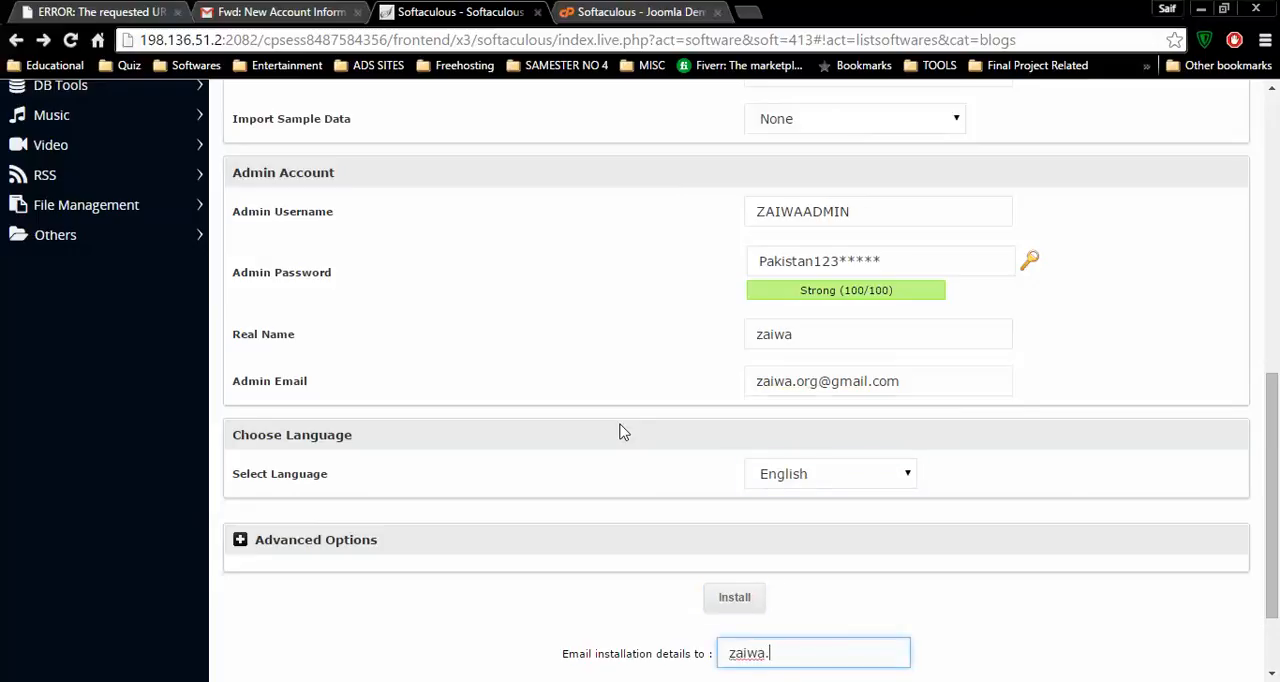
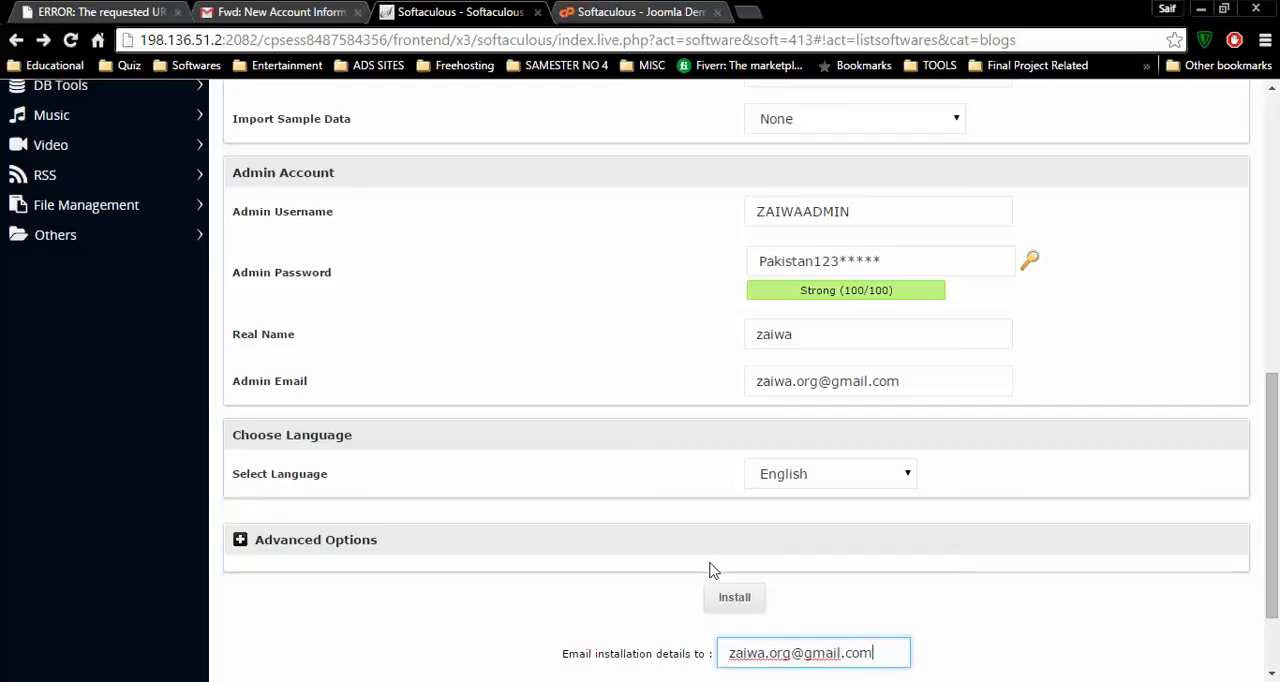
Step: Try to start the Joomla installation with the entered settings and dismiss the connection alert
click(722, 597)
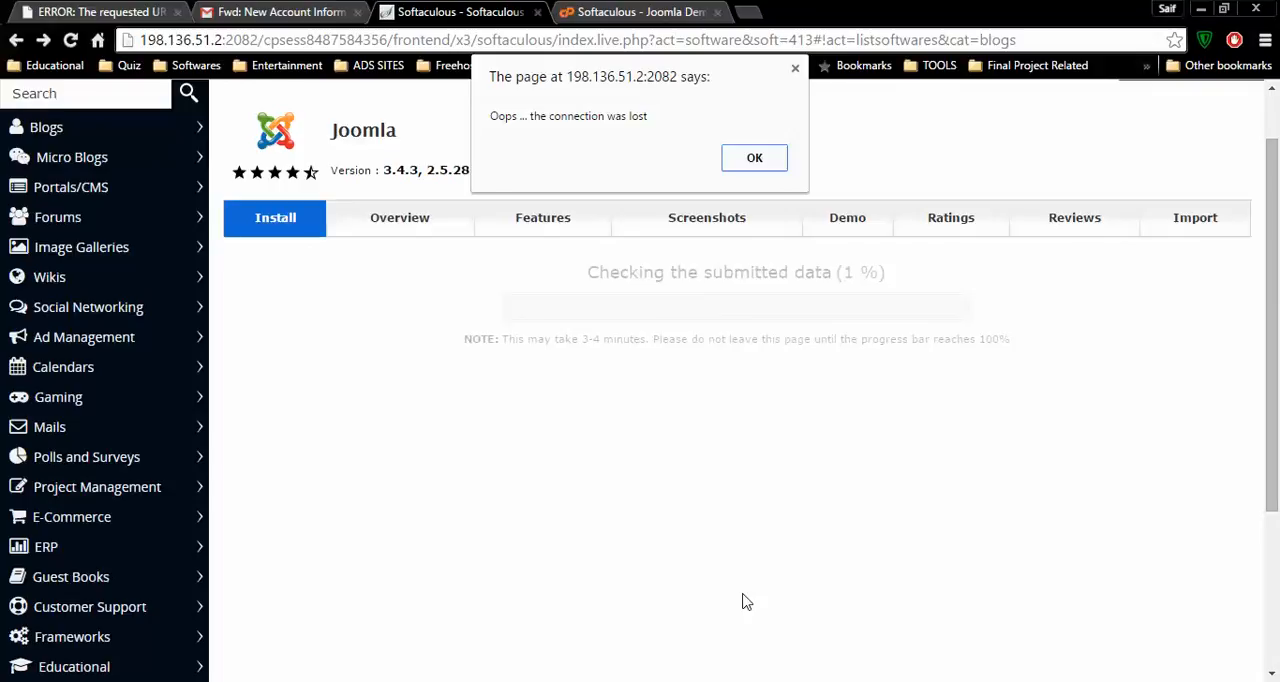
click(784, 156)
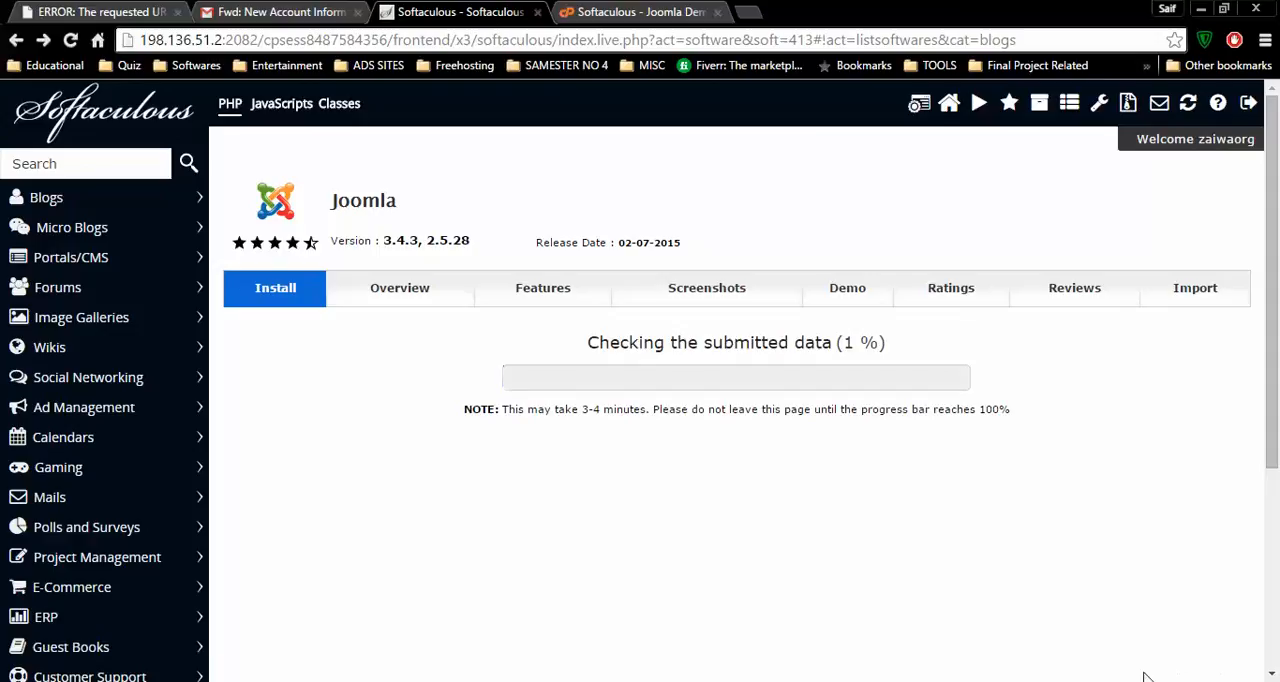
click(1109, 681)
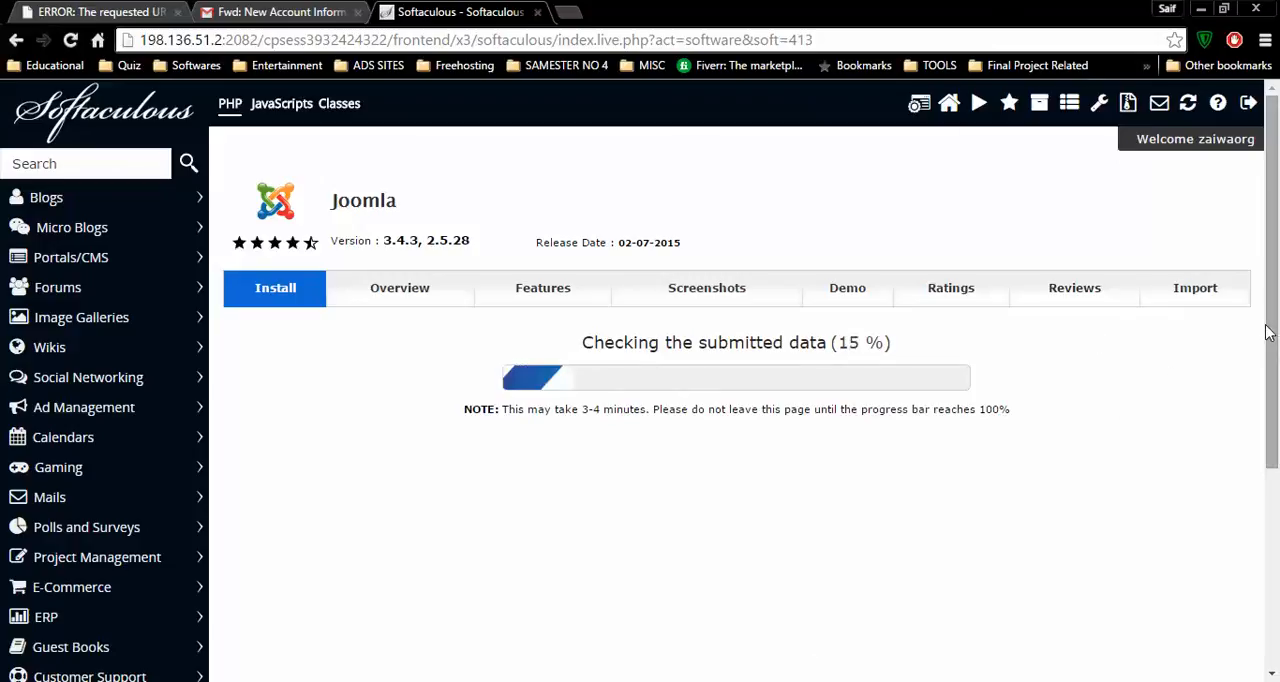
drag(1267, 332, 1268, 277)
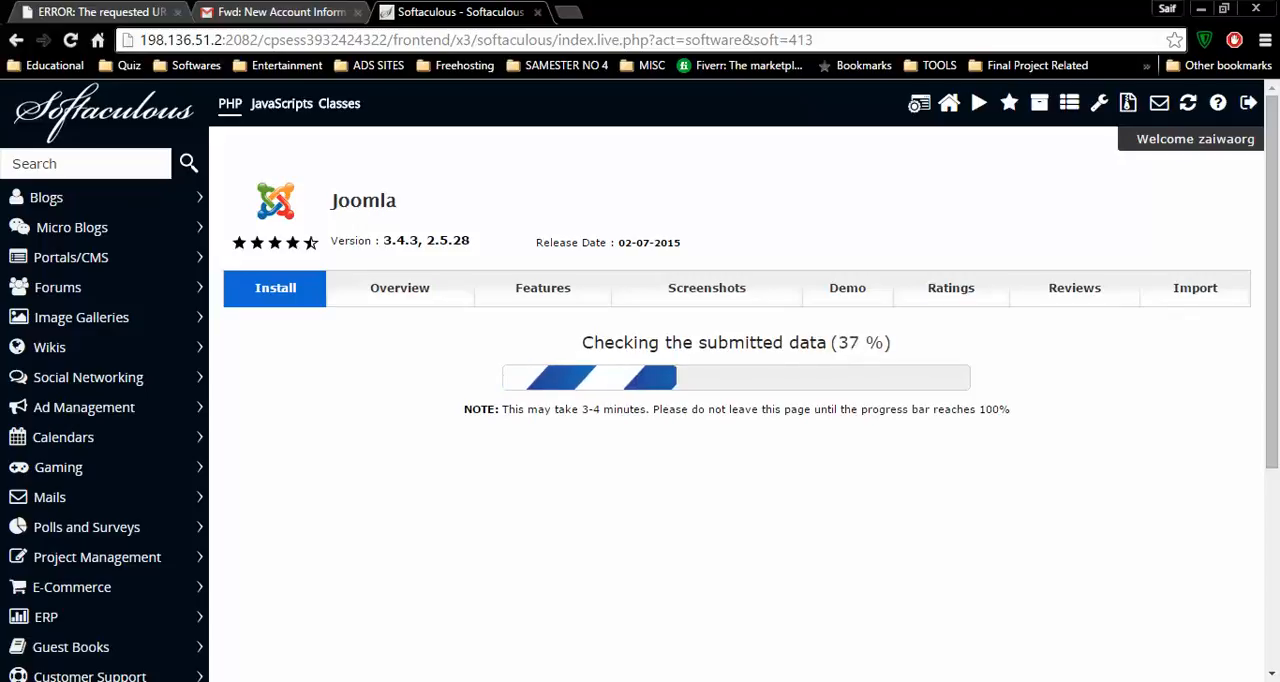
click(1108, 681)
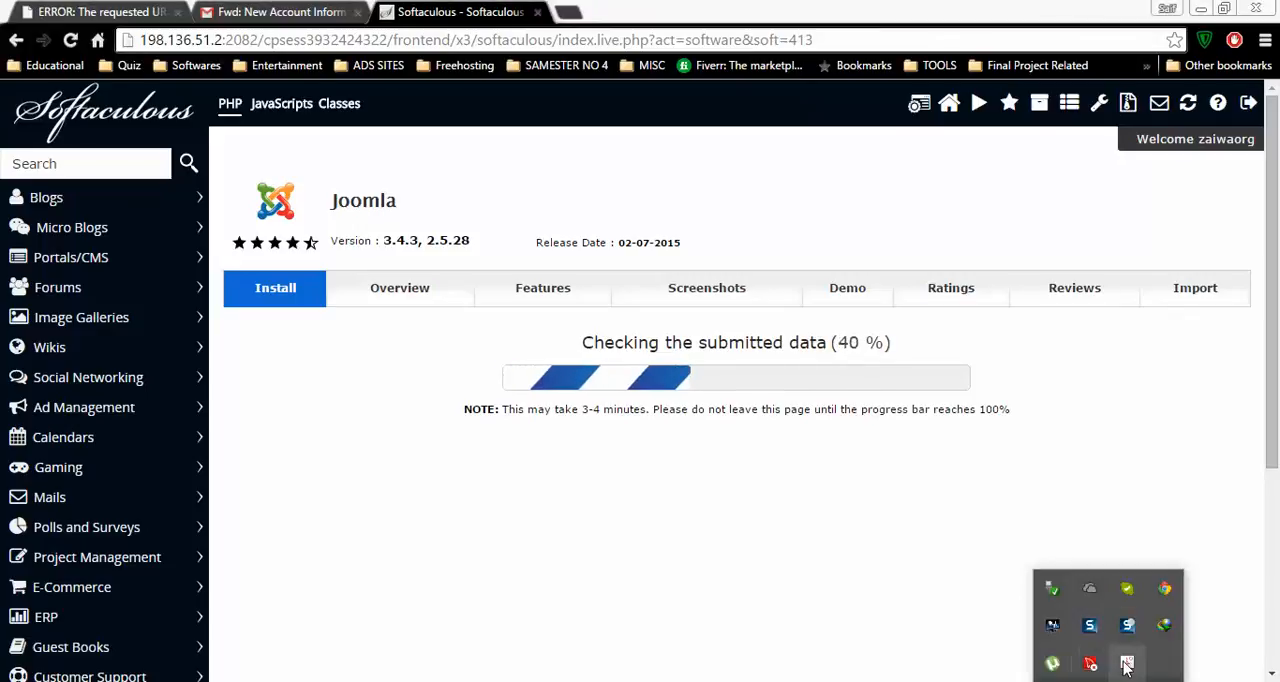